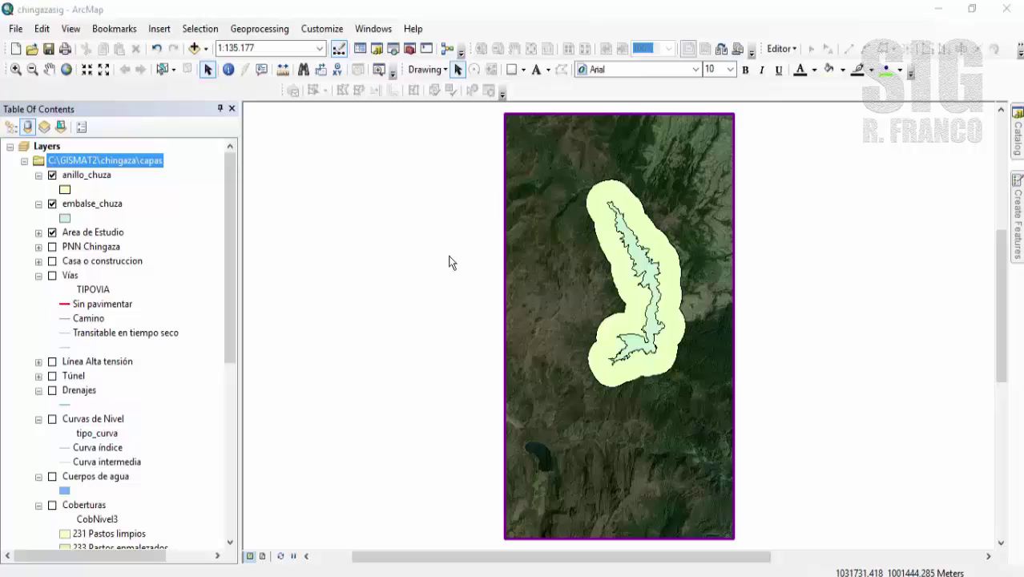
- Hide the anillo_chuza and embalse_chuza layers and display the Coberturas layer on the map
{"action": "left_click", "coordinate": [52, 175]}
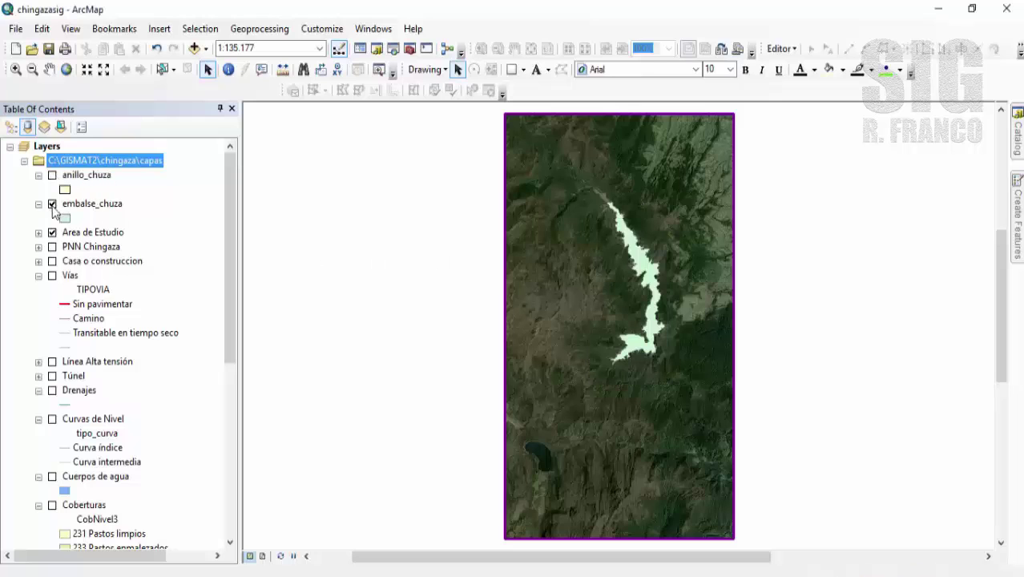
{"action": "left_click", "coordinate": [52, 204]}
{"action": "left_click_drag", "start_coordinate": [235, 269], "coordinate": [242, 370]}
{"action": "left_click", "coordinate": [52, 305]}
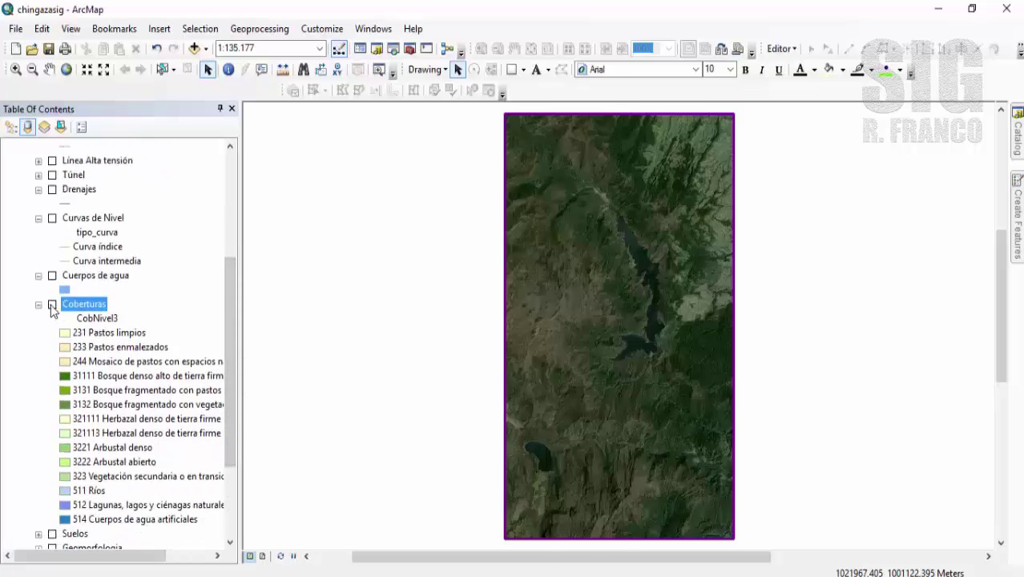
{"action": "left_click", "coordinate": [52, 305]}
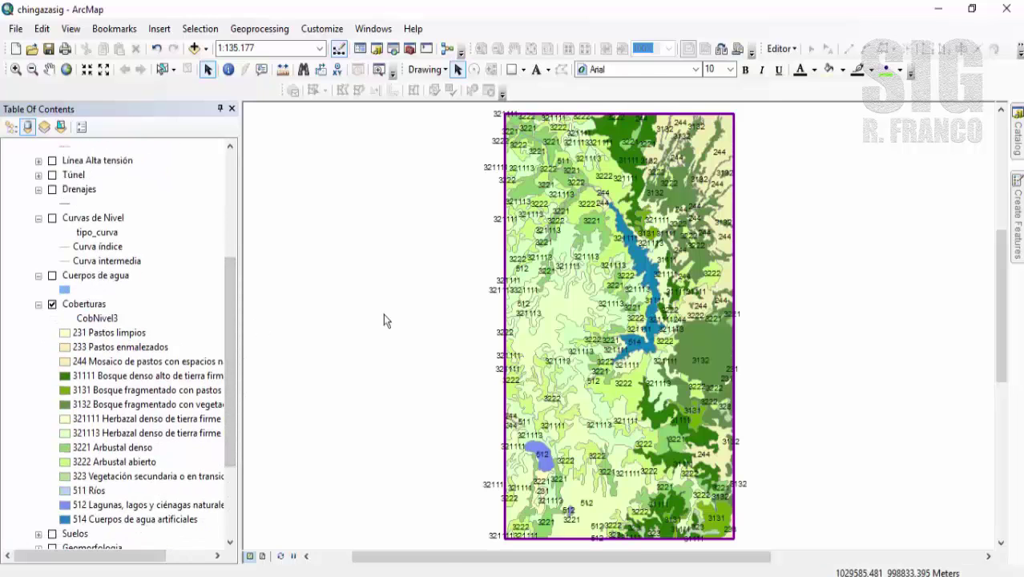
- Examine the Coberturas attribute table across to its AreaHas field, and close the table
{"action": "left_click", "coordinate": [89, 306]}
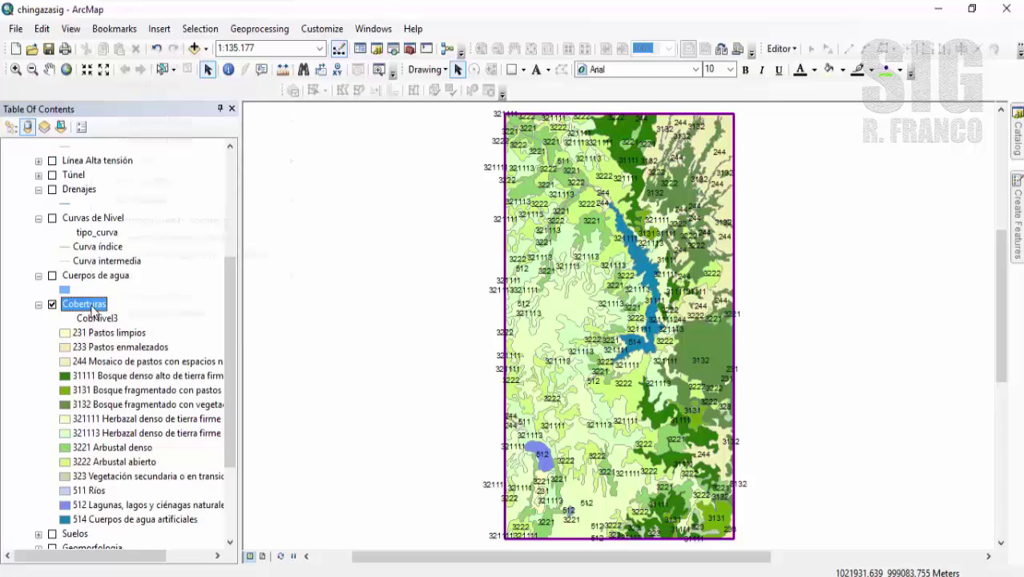
{"action": "right_click", "coordinate": [90, 306]}
{"action": "left_click", "coordinate": [158, 48]}
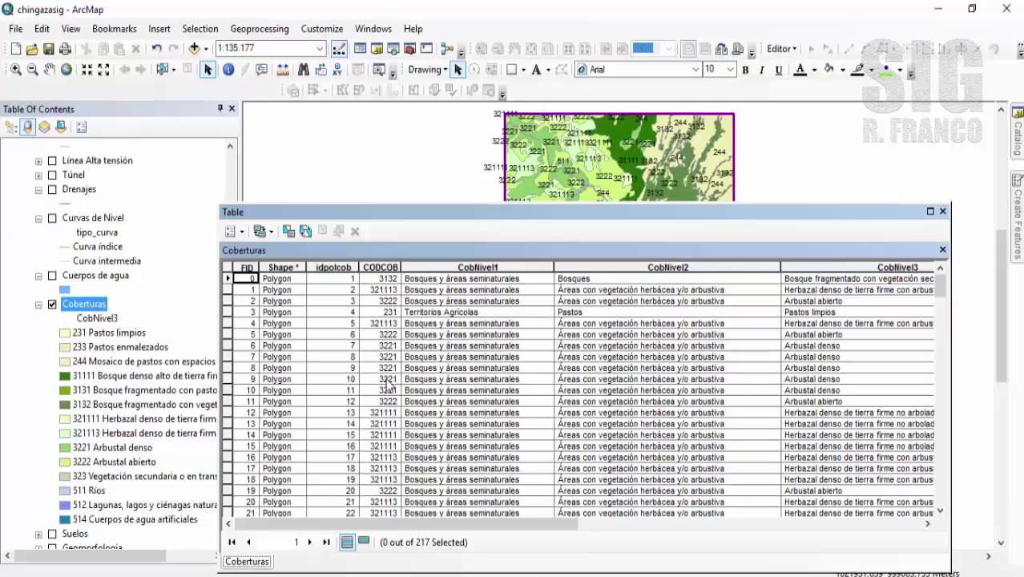
{"action": "left_click_drag", "start_coordinate": [478, 526], "coordinate": [829, 504]}
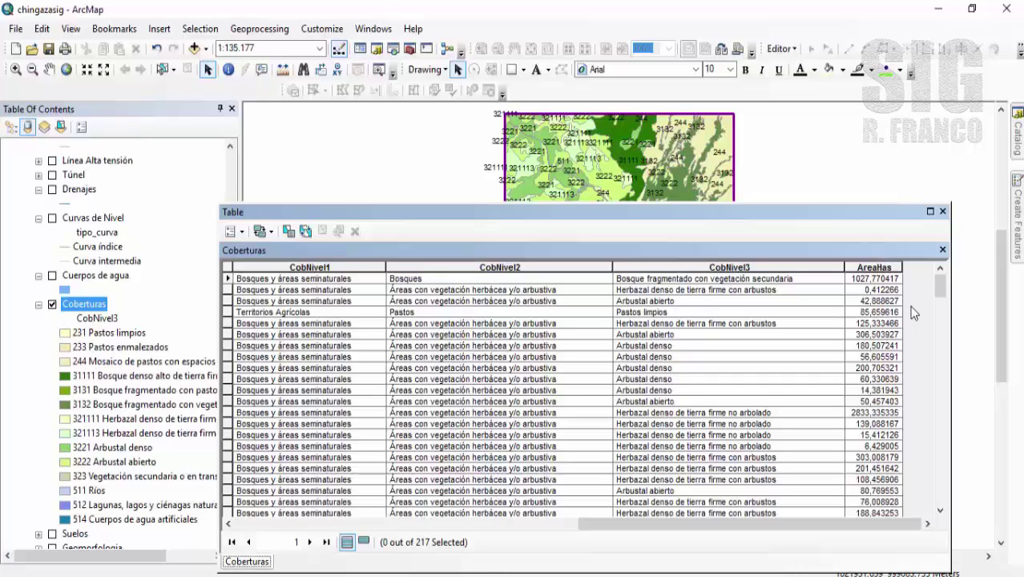
{"action": "left_click", "coordinate": [942, 210]}
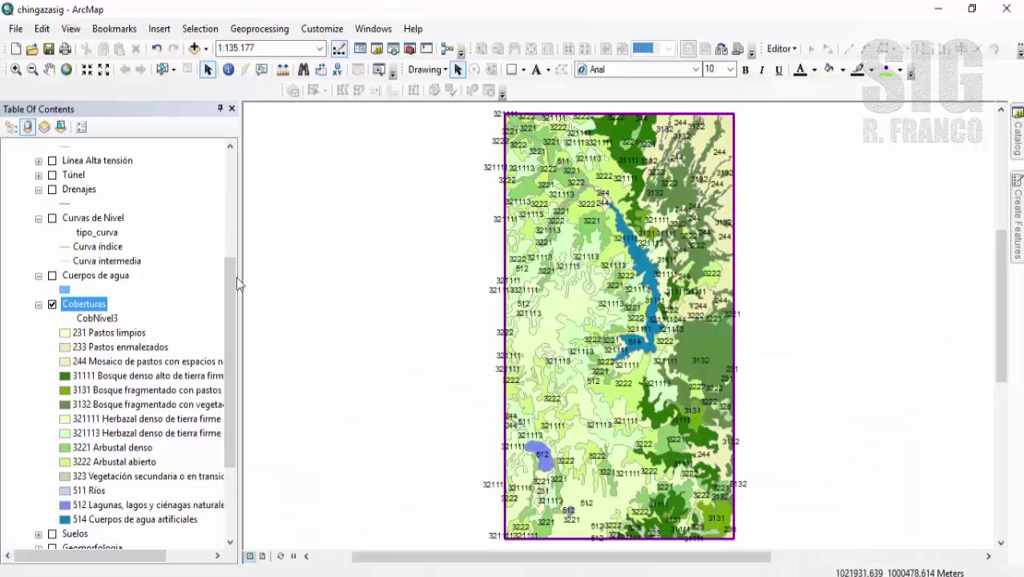
- Display the anillo_chuza layer over the Coberturas land cover
{"action": "left_click_drag", "start_coordinate": [229, 272], "coordinate": [239, 164]}
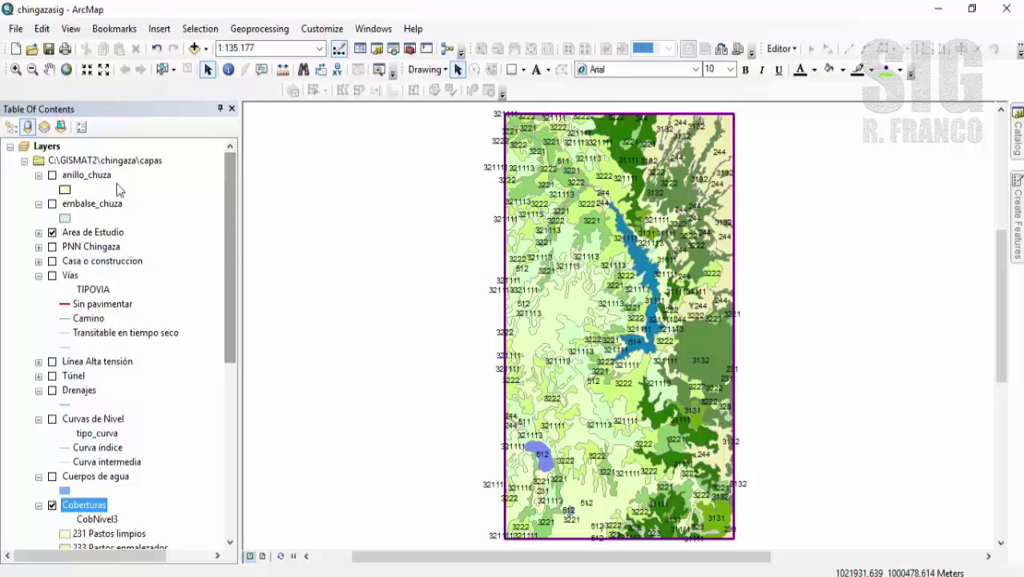
{"action": "left_click", "coordinate": [52, 175]}
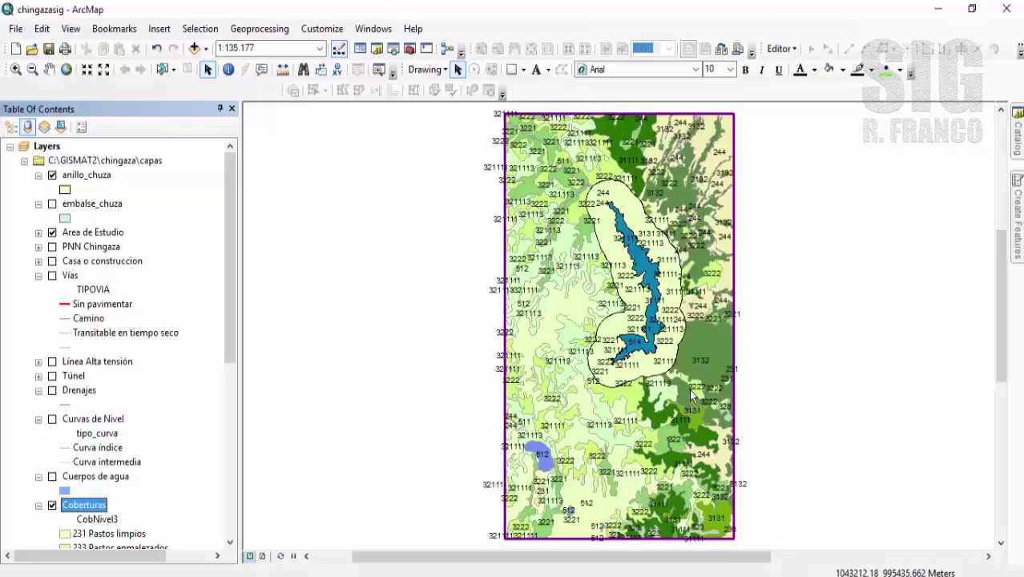
- Open the Modeloanillo model from the mismodelos.tbx toolbox for editing
{"action": "left_click", "coordinate": [1017, 145]}
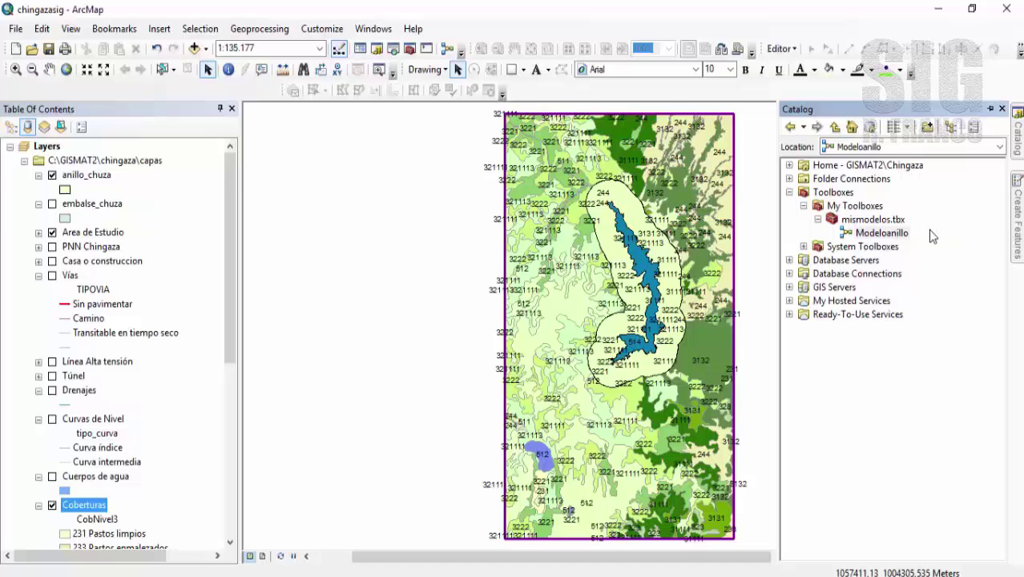
{"action": "left_click", "coordinate": [895, 234]}
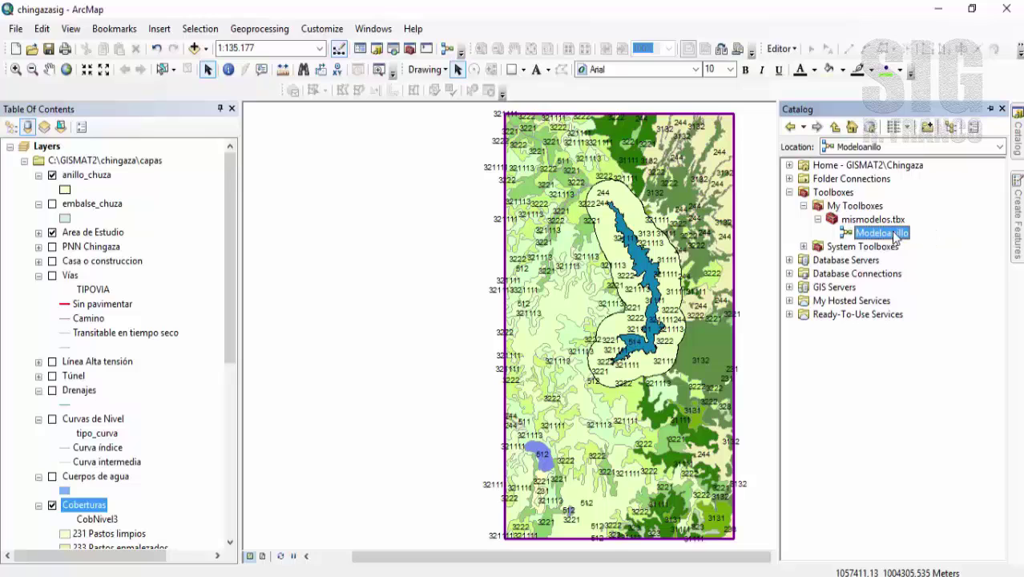
{"action": "right_click", "coordinate": [895, 234]}
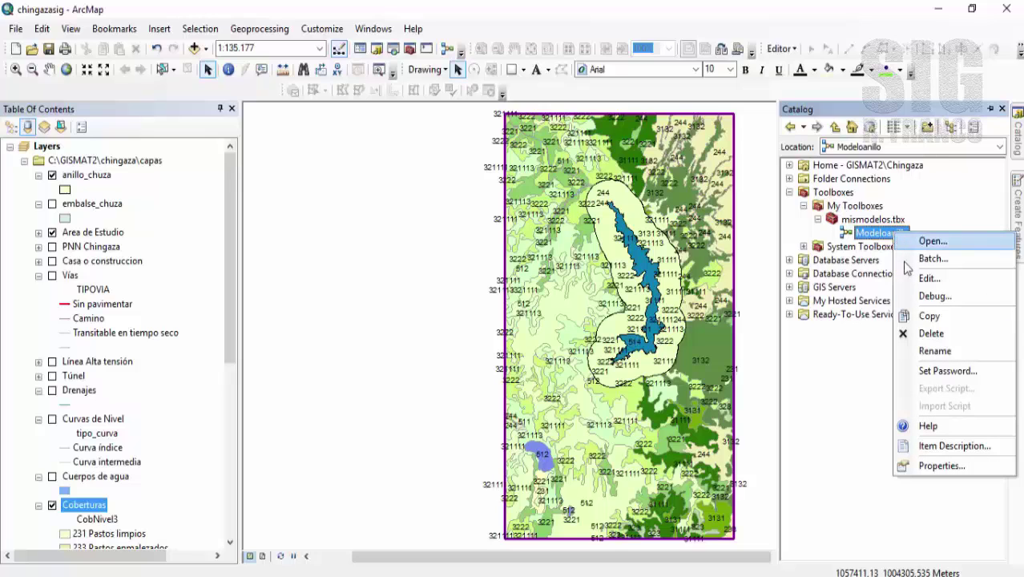
{"action": "left_click", "coordinate": [926, 279]}
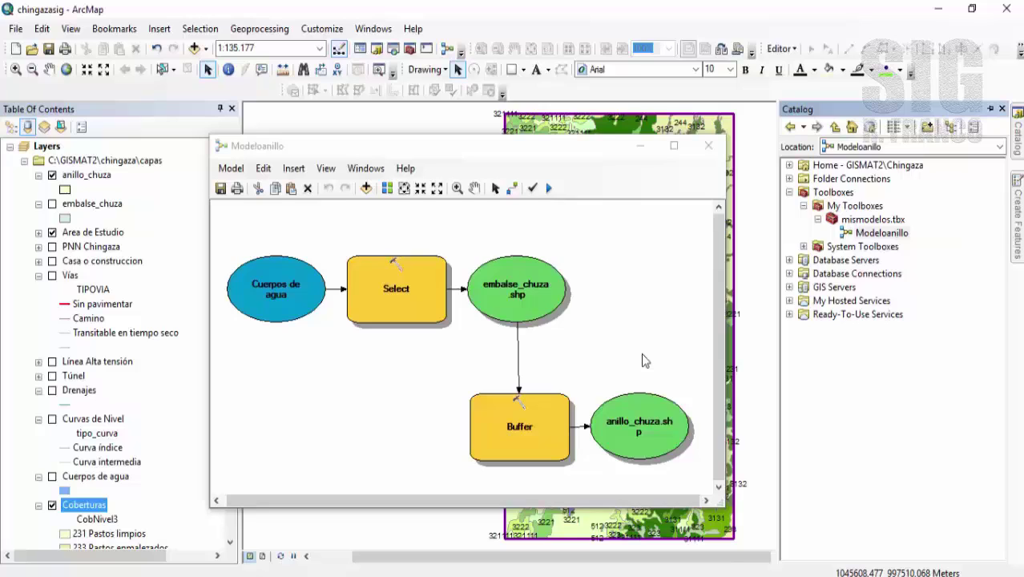
- Check the geoprocessing options for overwriting outputs and adding results to the display, without changing them
{"action": "left_click", "coordinate": [275, 32]}
{"action": "left_click", "coordinate": [315, 265]}
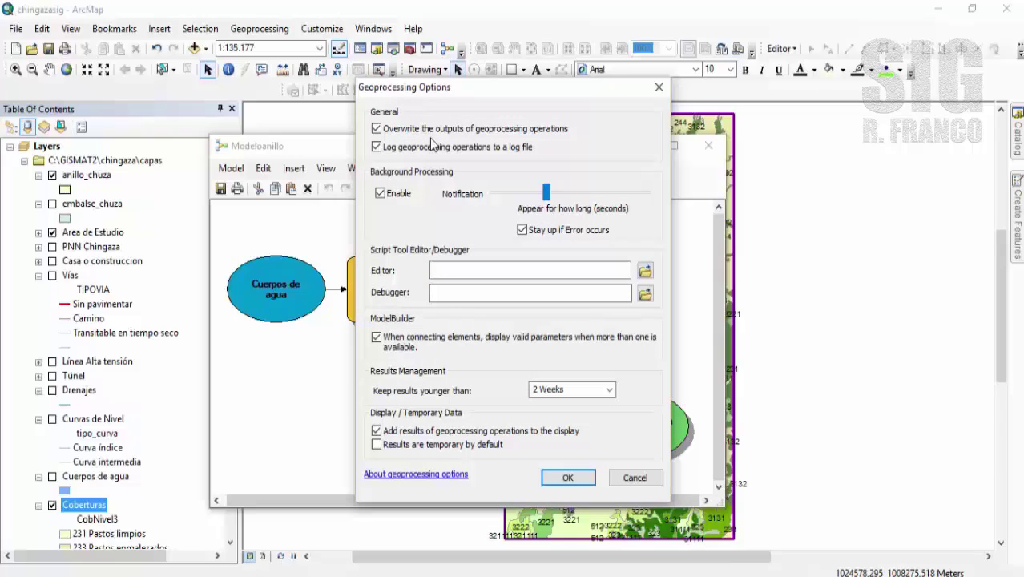
{"action": "left_click", "coordinate": [631, 478]}
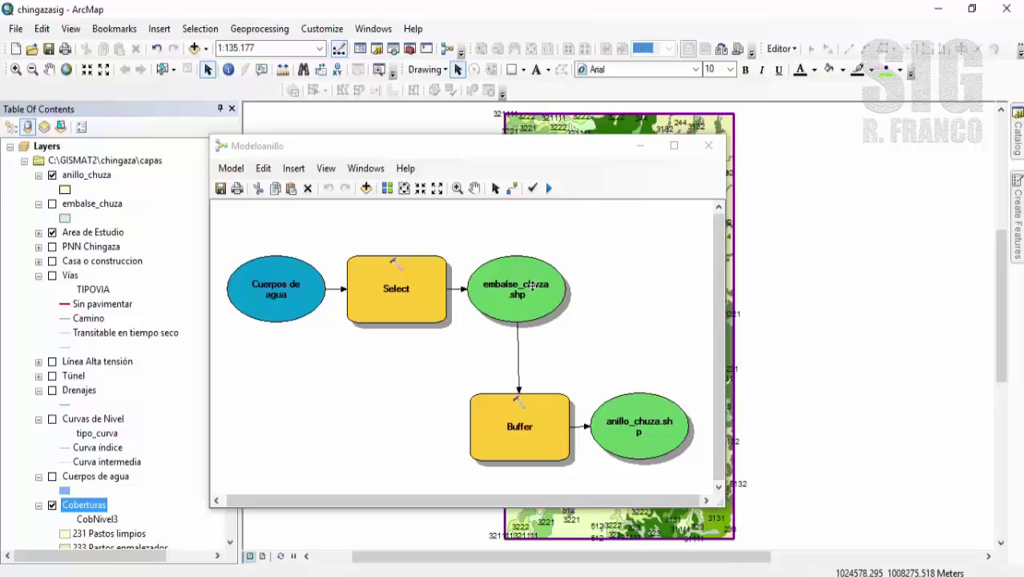
- Delete the intermediate data of the Modeloanillo model
{"action": "left_click", "coordinate": [488, 327]}
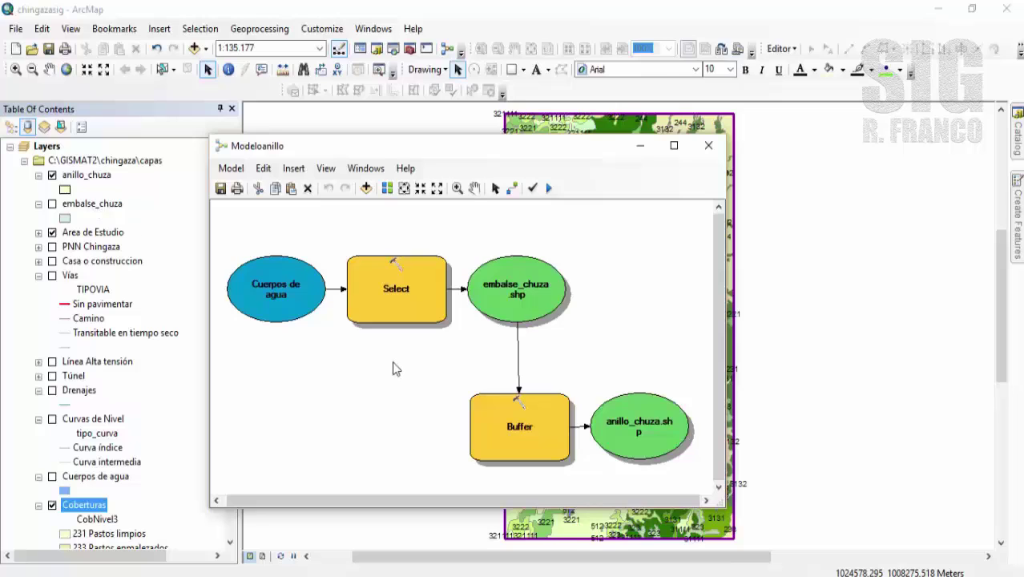
{"action": "left_click", "coordinate": [232, 169]}
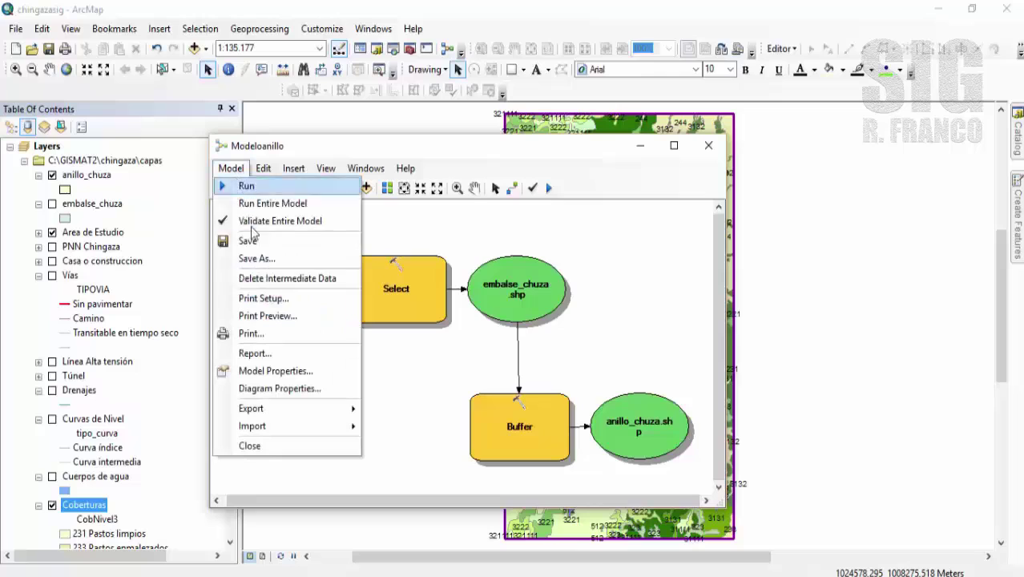
{"action": "left_click", "coordinate": [271, 281]}
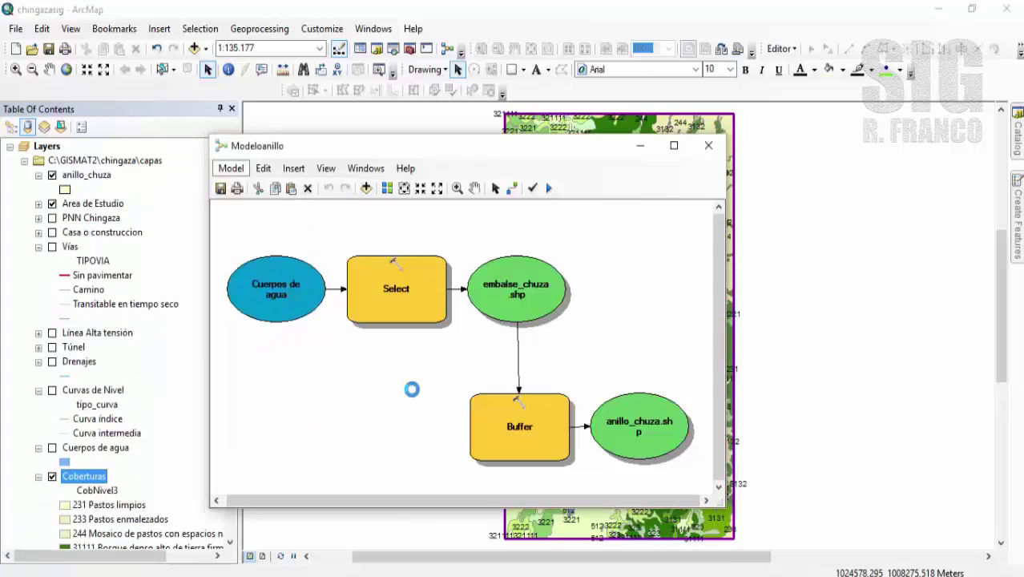
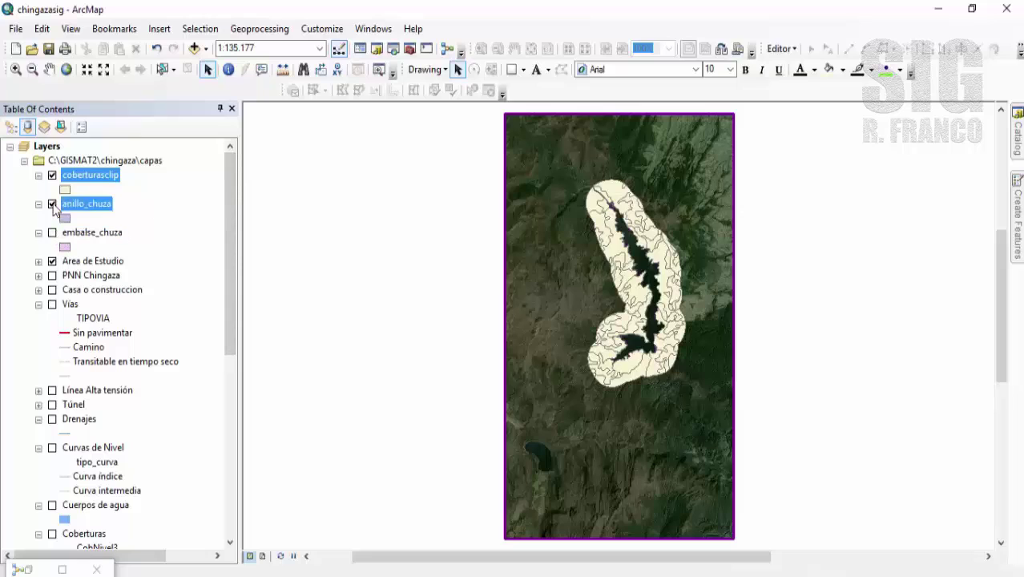
- Hide the coberturasclip and anillo_chuza layers, and display embalse_chuza, anillo_chuza and coberturasclip one after another
{"action": "left_click", "coordinate": [53, 204]}
{"action": "left_click", "coordinate": [52, 174]}
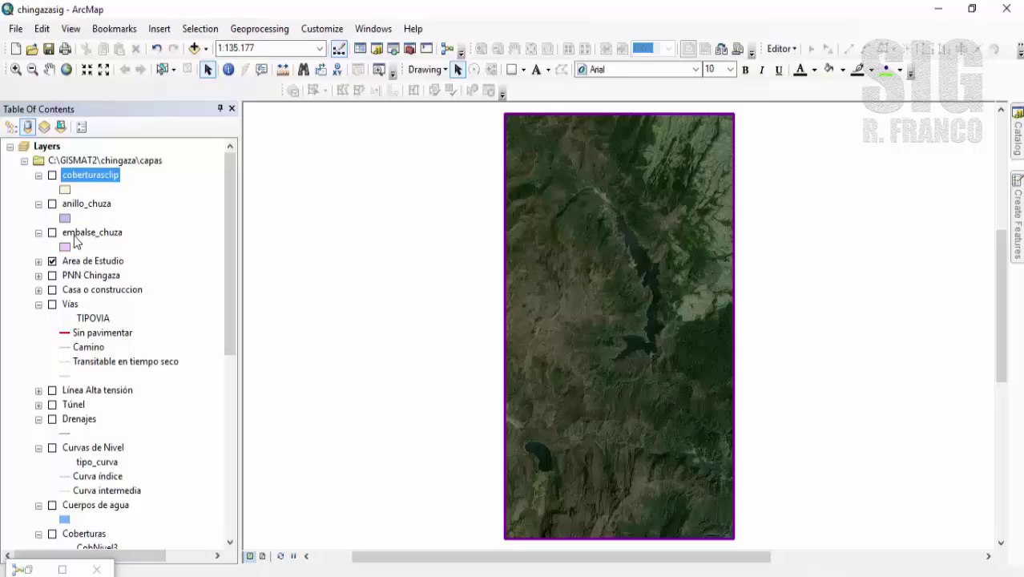
{"action": "left_click", "coordinate": [53, 233]}
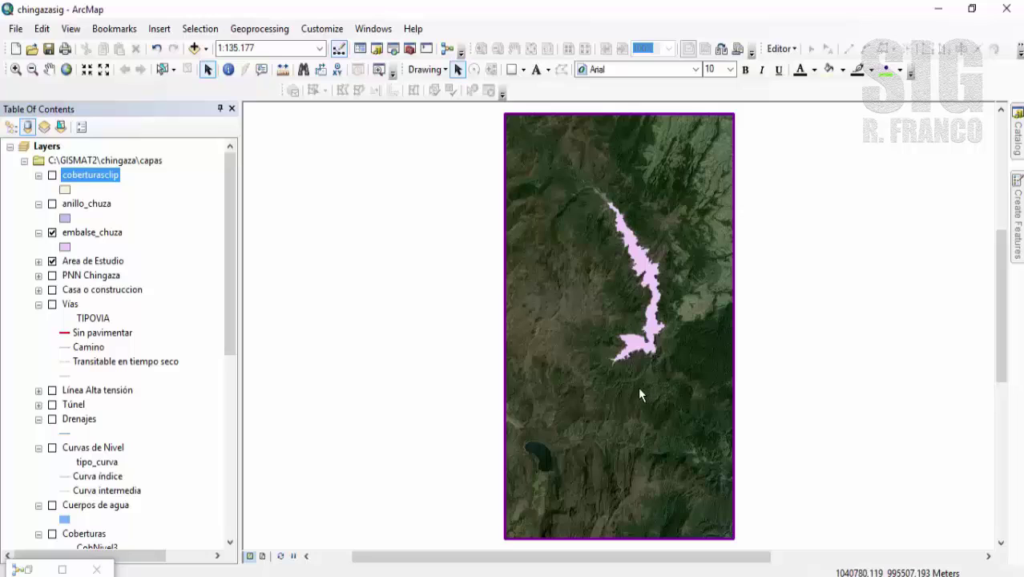
{"action": "left_click", "coordinate": [52, 204]}
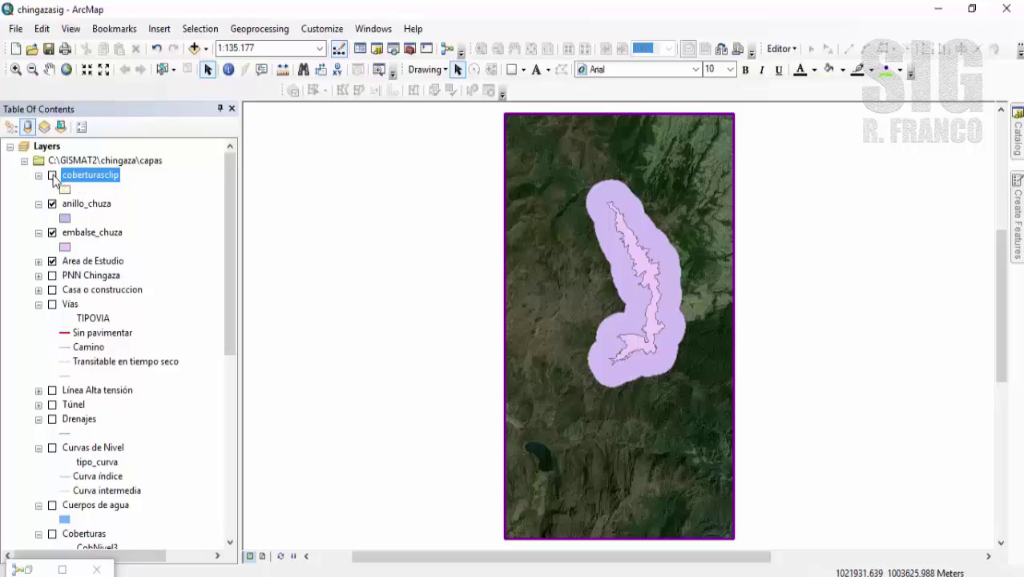
{"action": "left_click", "coordinate": [52, 175]}
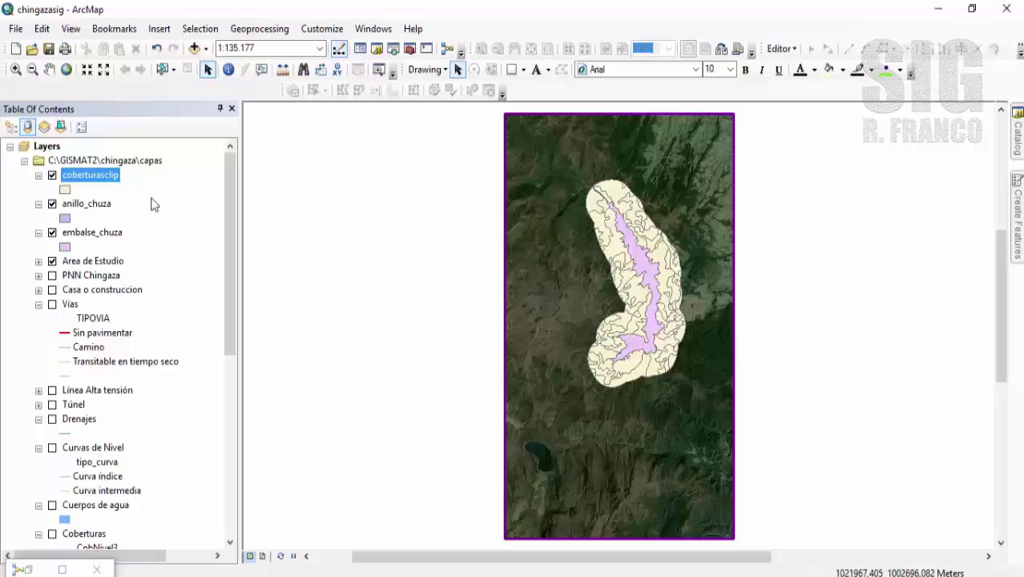
- Examine the AreaHas field and its geometry calculation option in the coberturasclip attribute table, and close the table
{"action": "right_click", "coordinate": [102, 183]}
{"action": "left_click", "coordinate": [107, 186]}
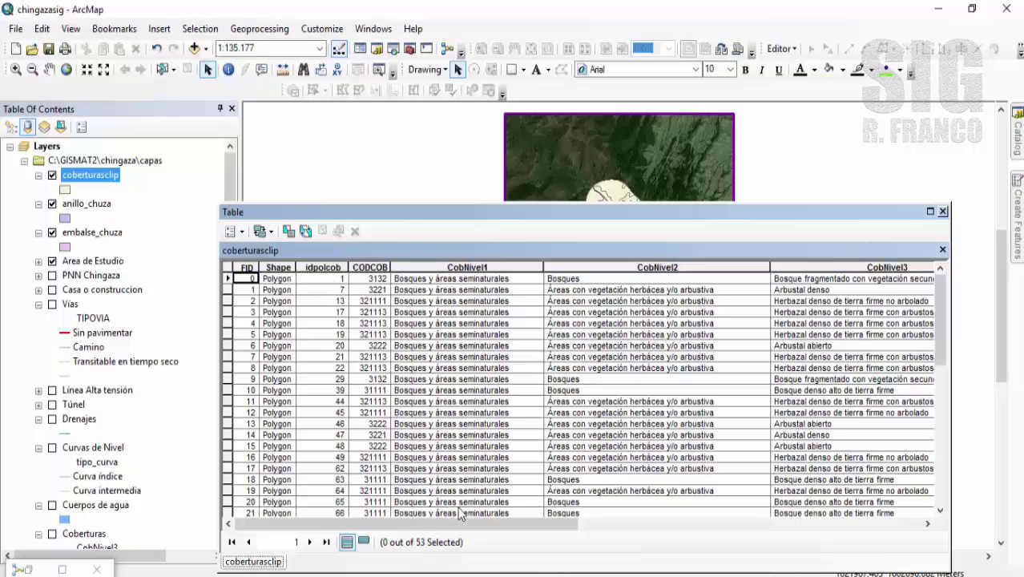
{"action": "left_click_drag", "start_coordinate": [447, 529], "coordinate": [789, 538]}
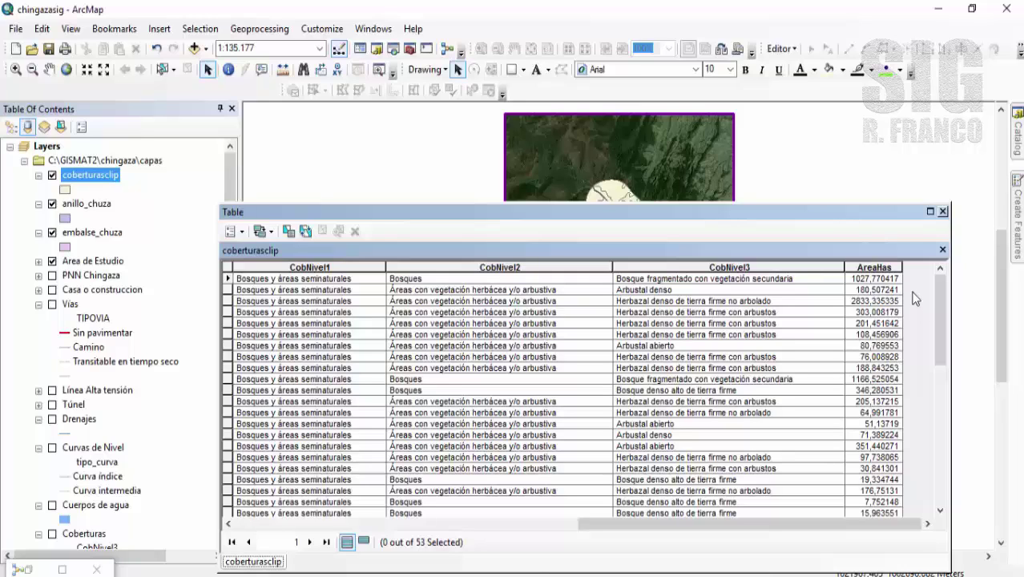
{"action": "left_click", "coordinate": [881, 270]}
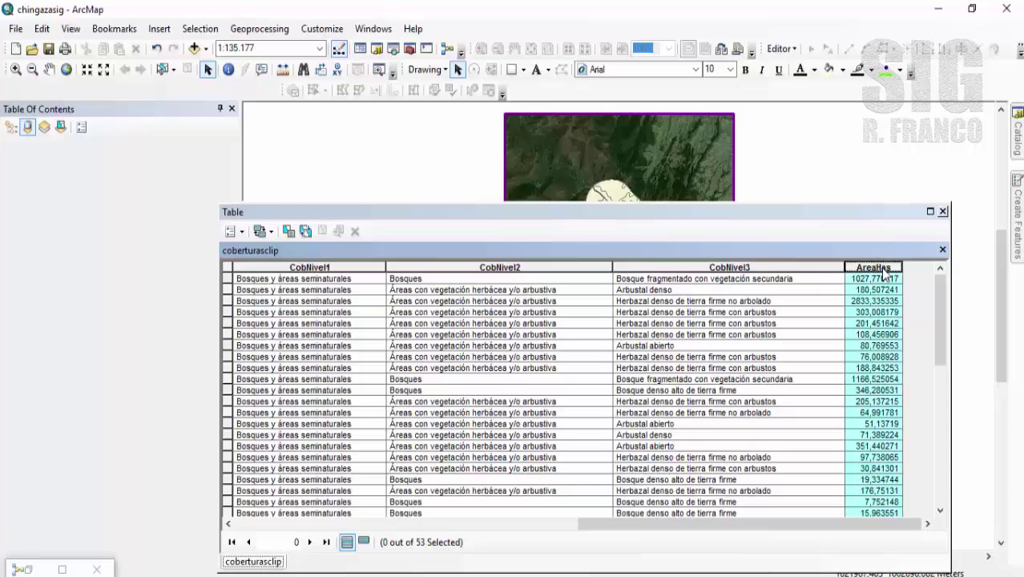
{"action": "right_click", "coordinate": [883, 272]}
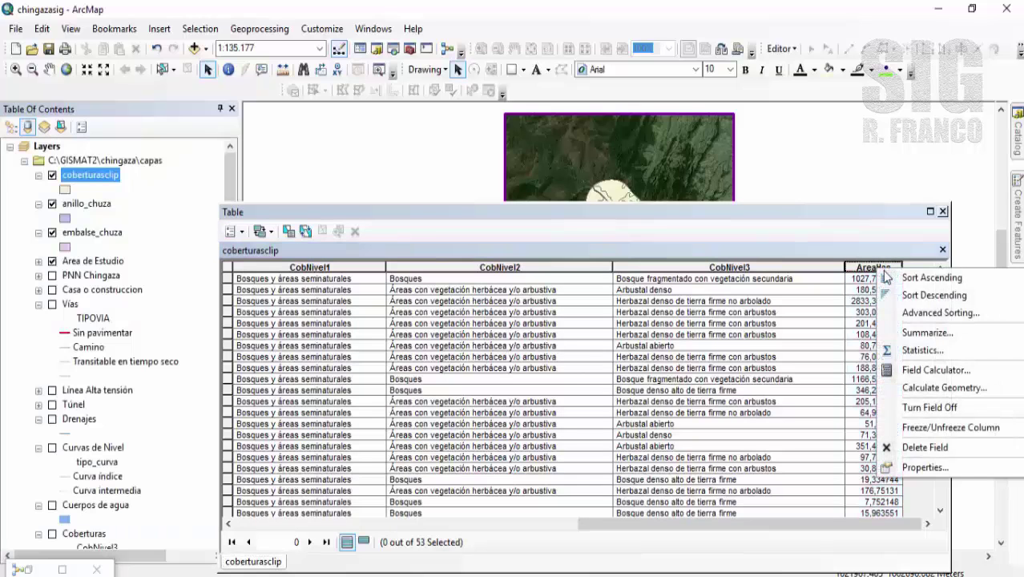
{"action": "left_click", "coordinate": [942, 388]}
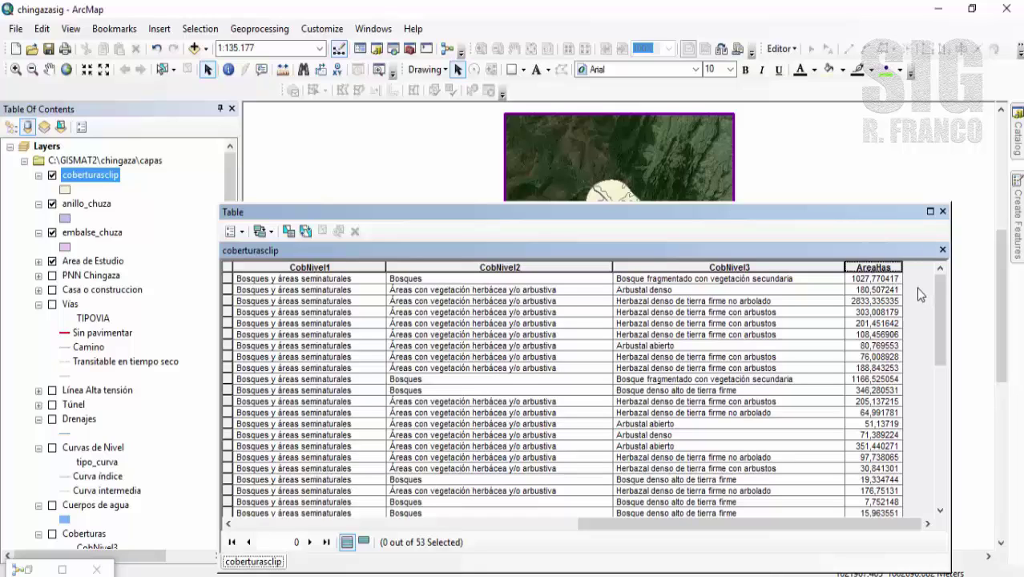
{"action": "left_click", "coordinate": [942, 212]}
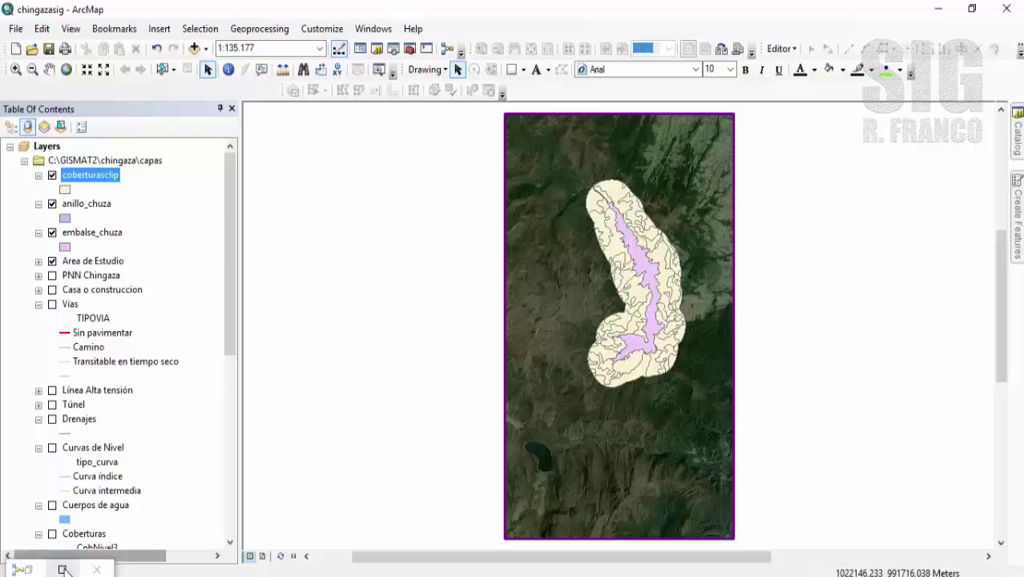
- Restore the Modeloanillo window at reduced size over the map, with free space around the Clip process
{"action": "left_click", "coordinate": [63, 568]}
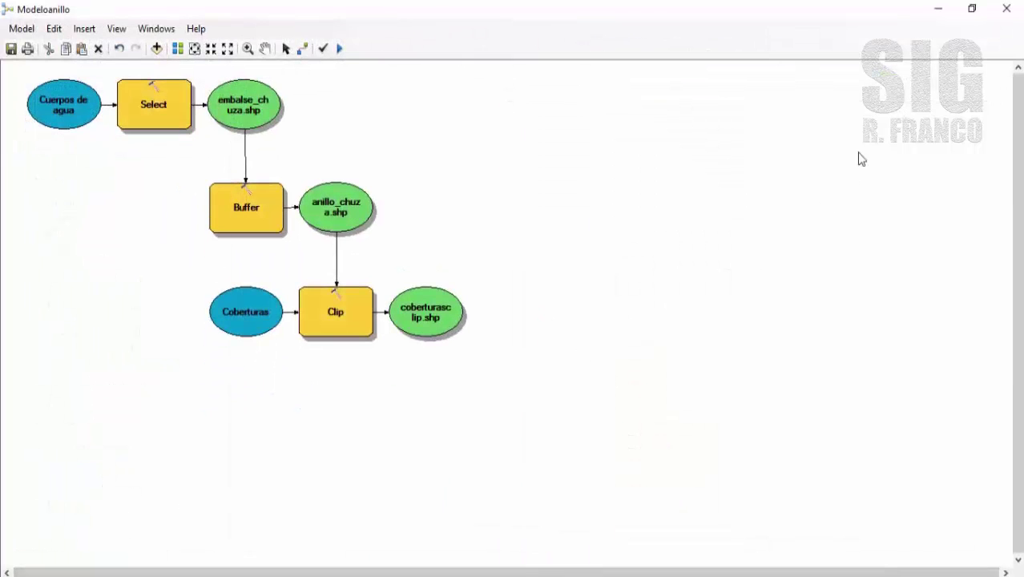
{"action": "left_click", "coordinate": [969, 11]}
{"action": "left_click_drag", "start_coordinate": [729, 133], "coordinate": [653, 129]}
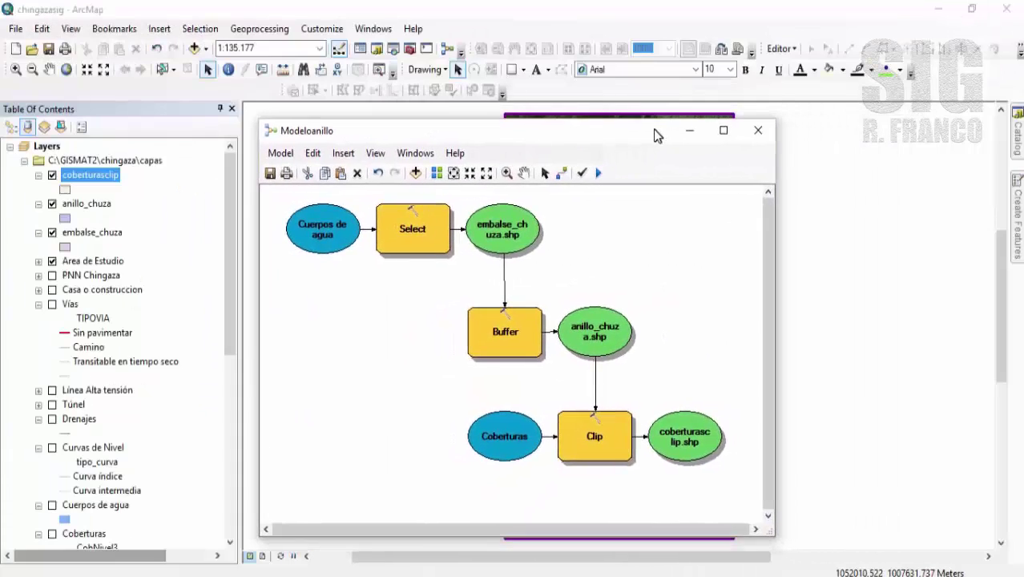
{"action": "left_click", "coordinate": [522, 173]}
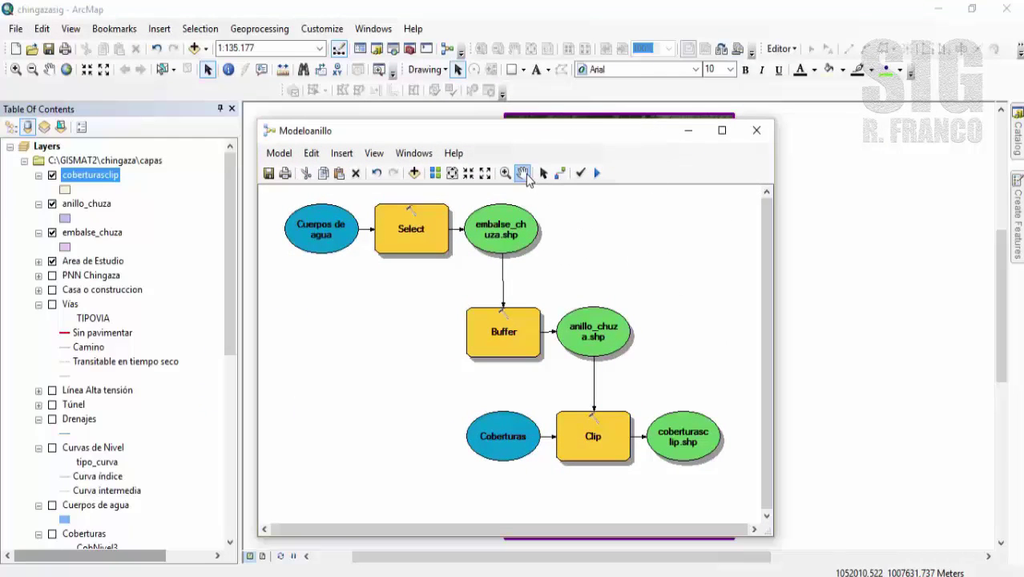
{"action": "left_click_drag", "start_coordinate": [642, 319], "coordinate": [533, 213]}
{"action": "left_click_drag", "start_coordinate": [632, 290], "coordinate": [597, 244]}
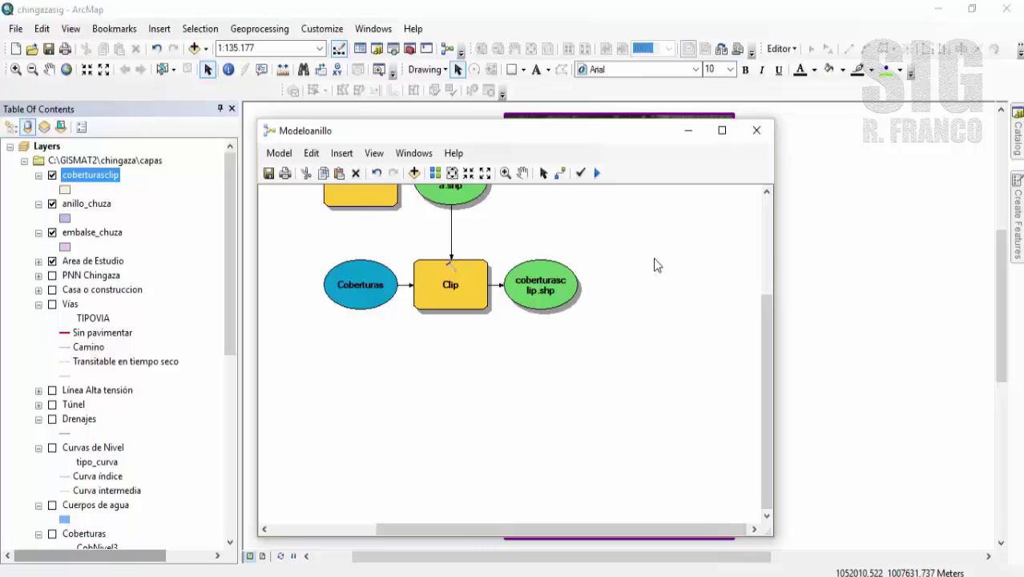
- Add the Calculate Field tool from the Data Management Fields toolset to Modeloanillo, below the coberturasclip.shp output
{"action": "left_click", "coordinate": [810, 263]}
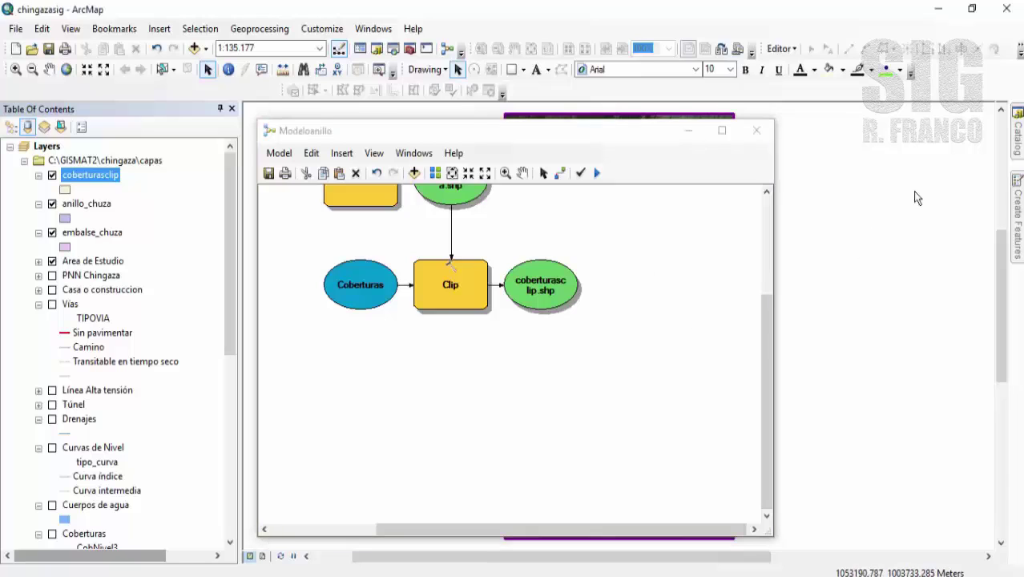
{"action": "left_click", "coordinate": [1017, 149]}
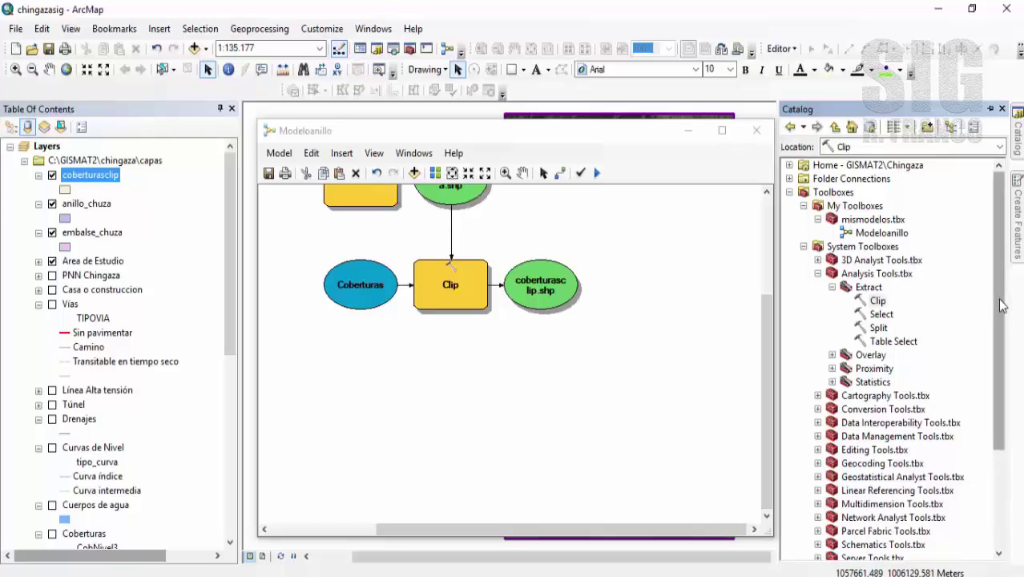
{"action": "left_click_drag", "start_coordinate": [1000, 303], "coordinate": [997, 361]}
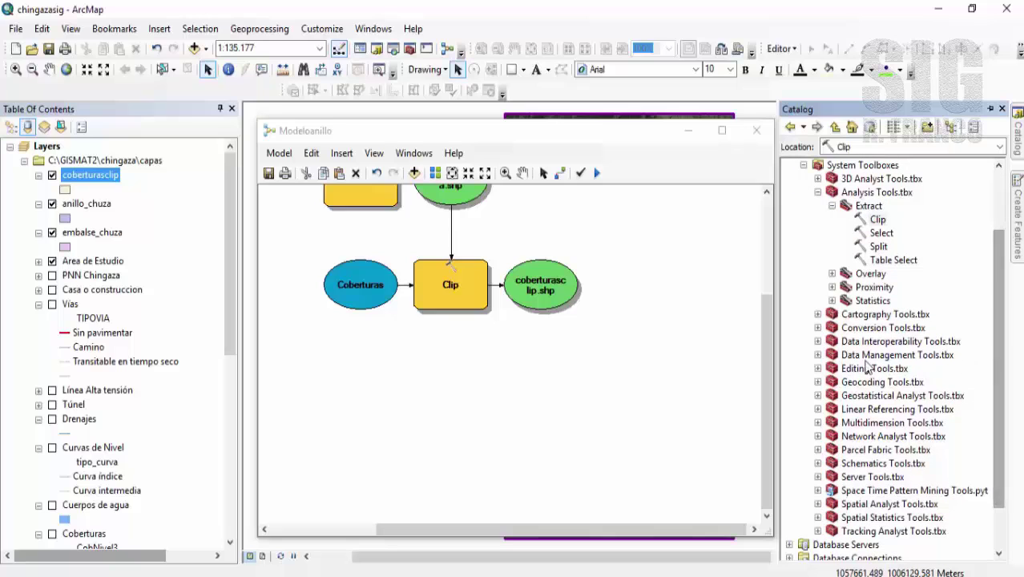
{"action": "left_click", "coordinate": [818, 355]}
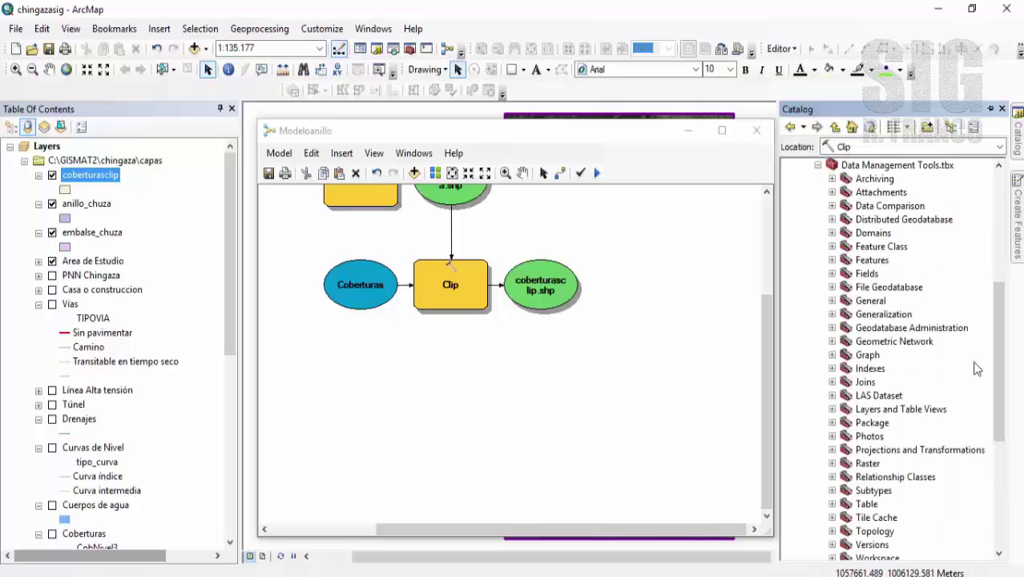
{"action": "left_click", "coordinate": [831, 273]}
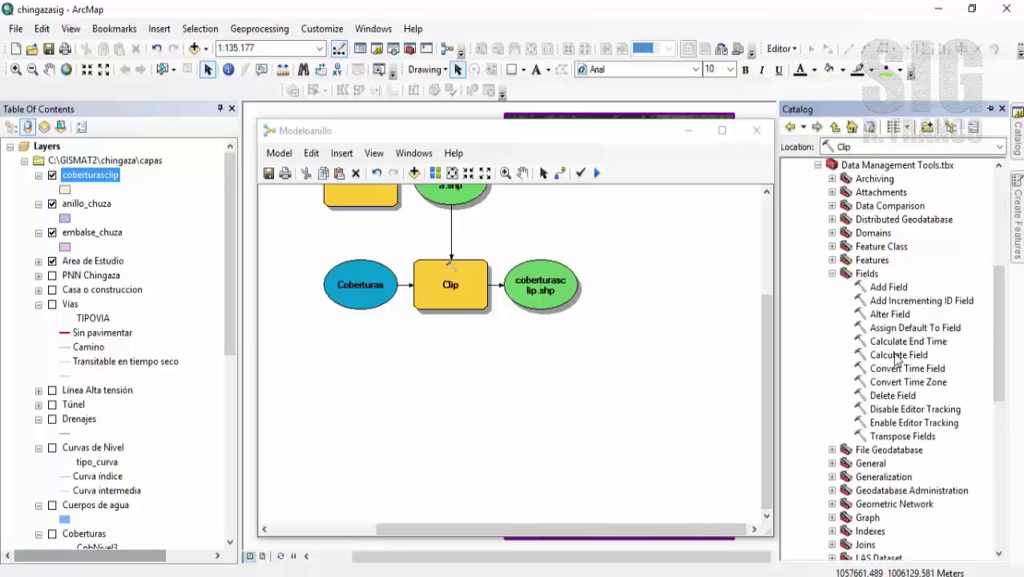
{"action": "left_click_drag", "start_coordinate": [895, 358], "coordinate": [543, 393]}
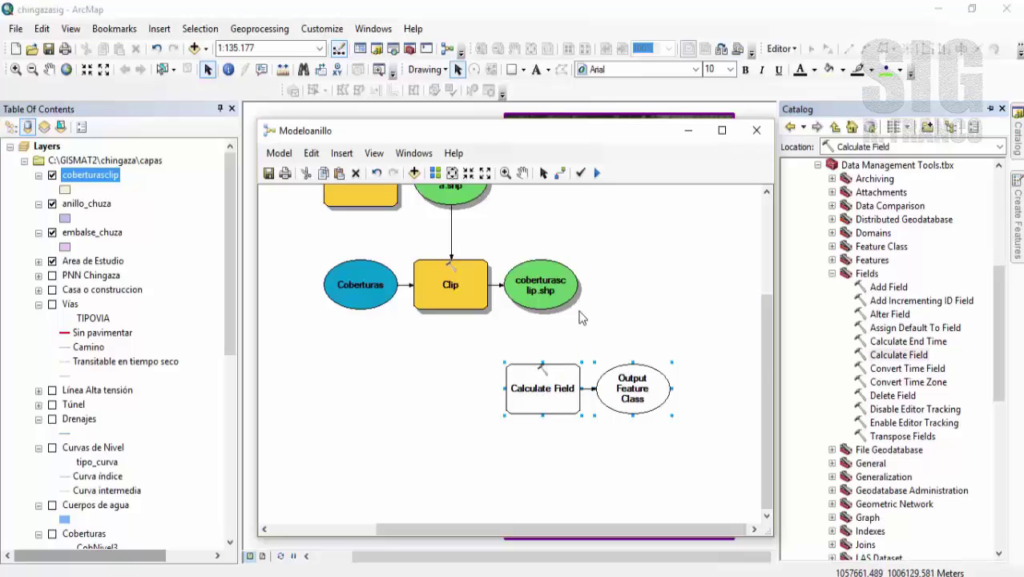
{"action": "left_click", "coordinate": [638, 322]}
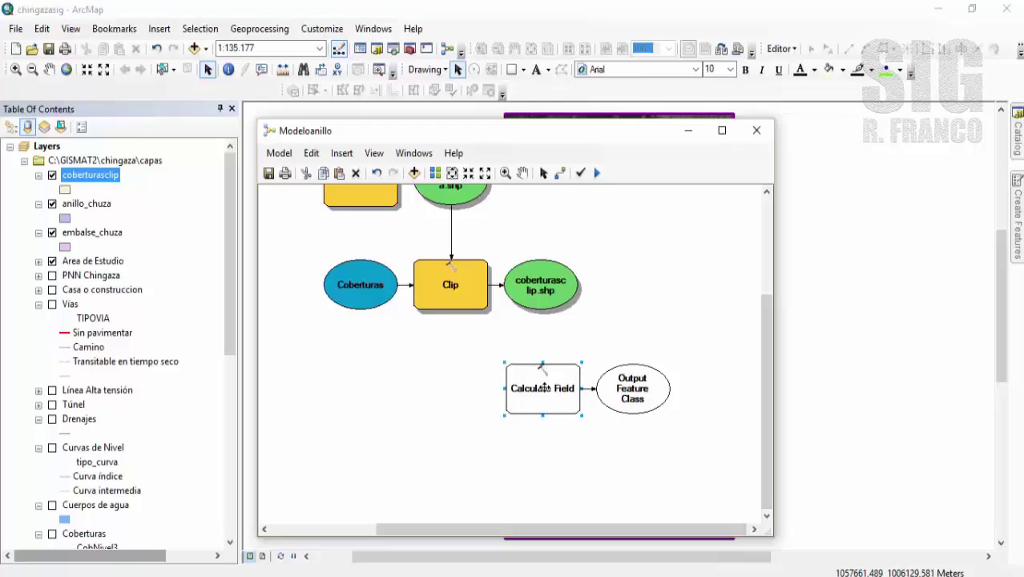
- Open the Calculate Field process and set coberturasclip.shp as its input table and AreaHas as the field name
{"action": "right_click", "coordinate": [544, 388]}
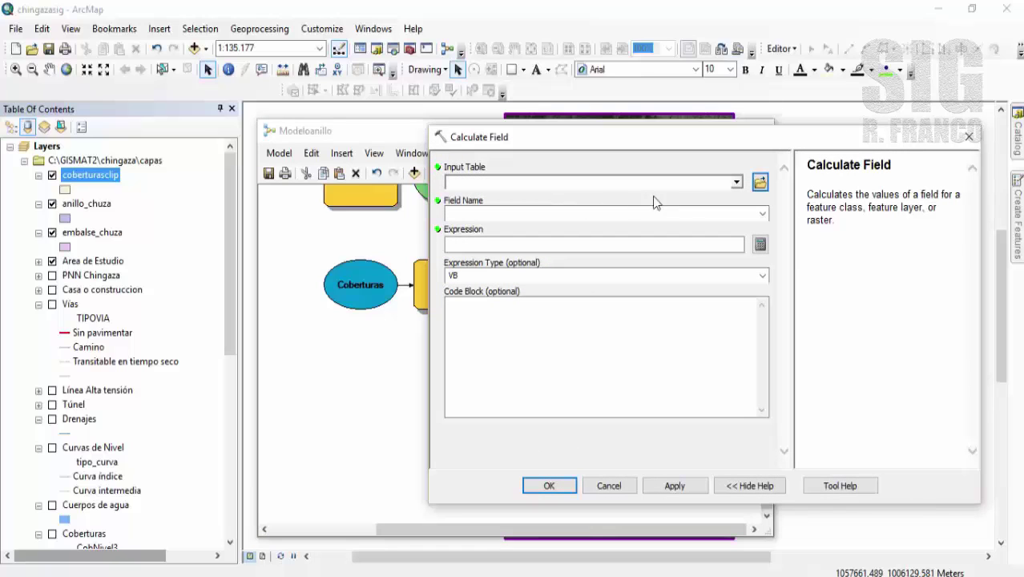
{"action": "left_click", "coordinate": [736, 183]}
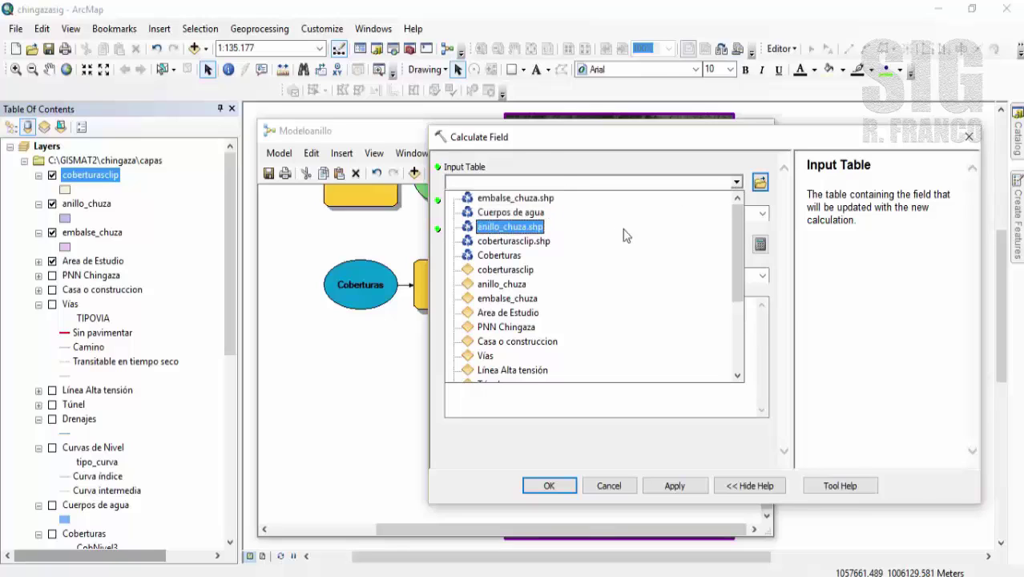
{"action": "left_click", "coordinate": [514, 241]}
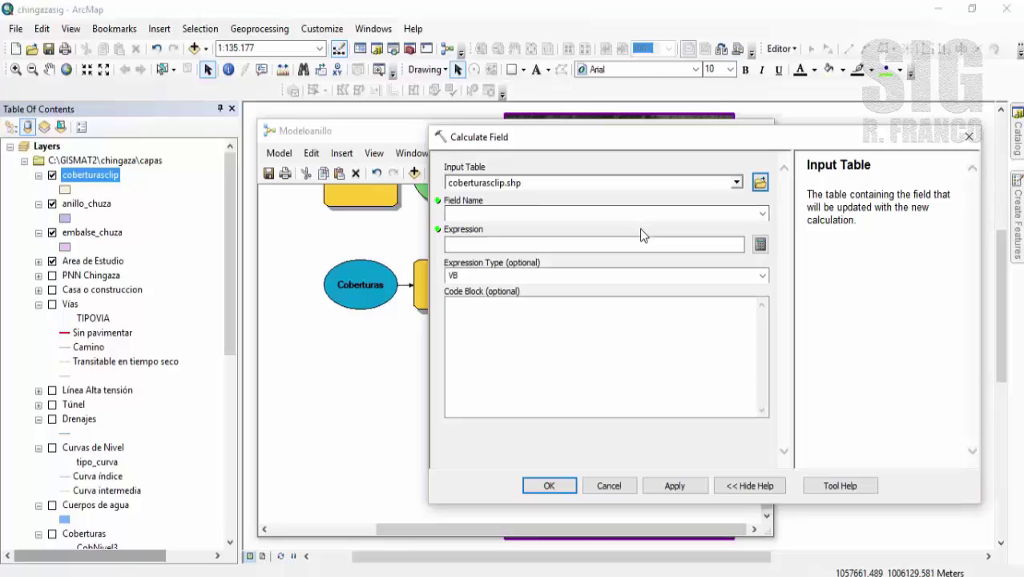
{"action": "left_click", "coordinate": [763, 215]}
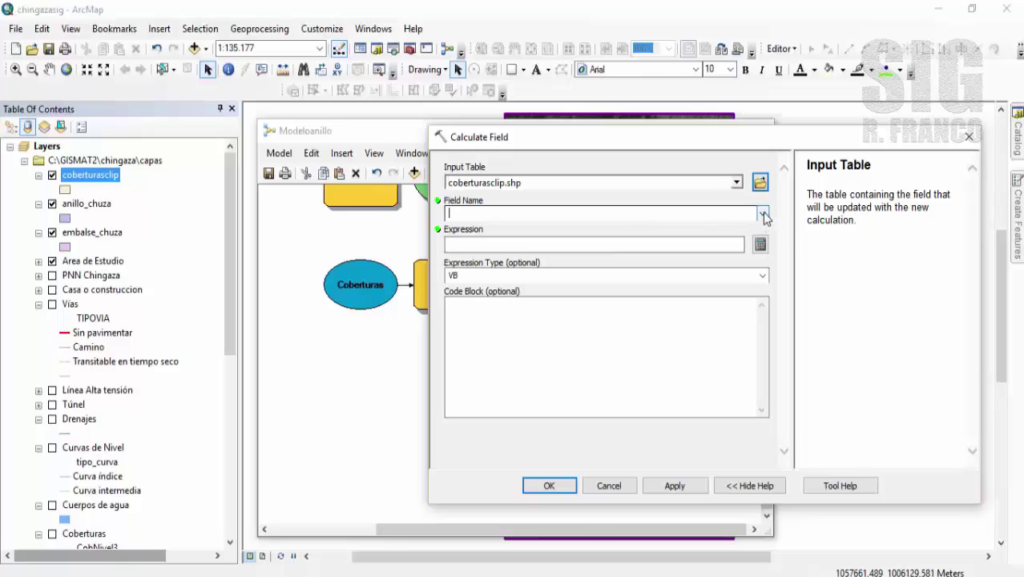
{"action": "left_click", "coordinate": [764, 215]}
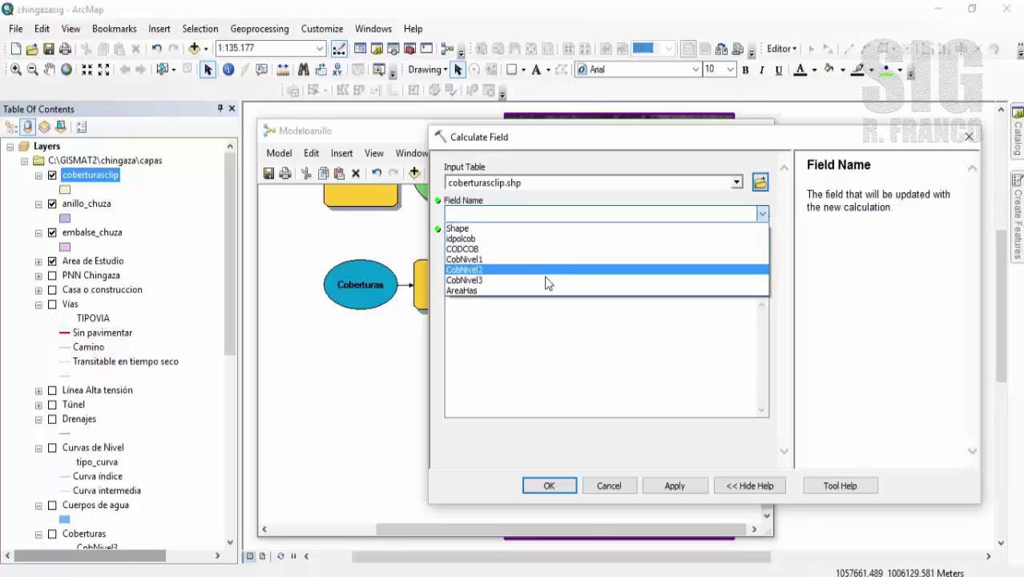
{"action": "left_click", "coordinate": [525, 290]}
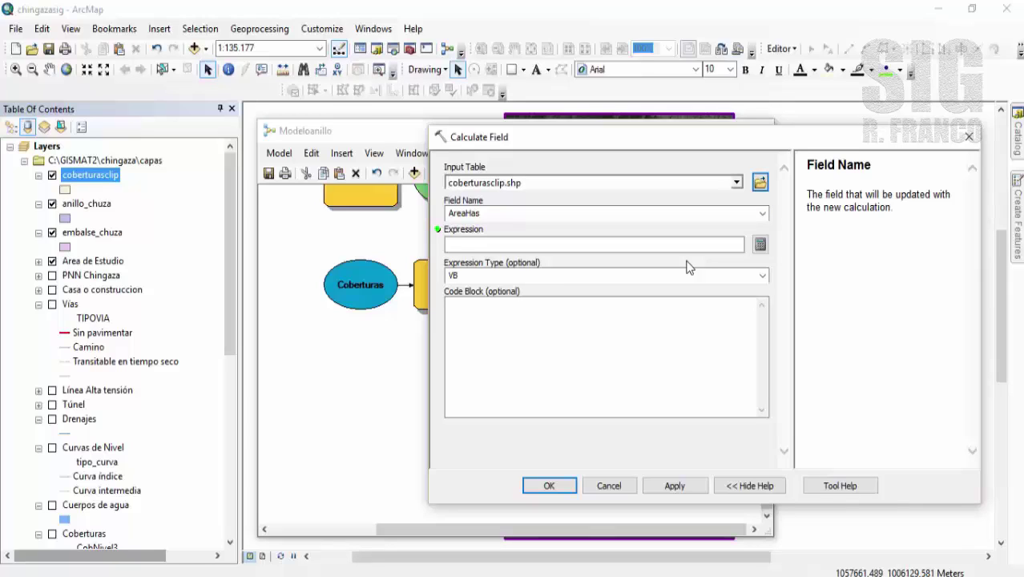
- Build the Python expression !Shape.Area@Hectares! for AreaHas and accept the Calculate Field parameters with expression type PYTHON_9.3
{"action": "left_click", "coordinate": [759, 245]}
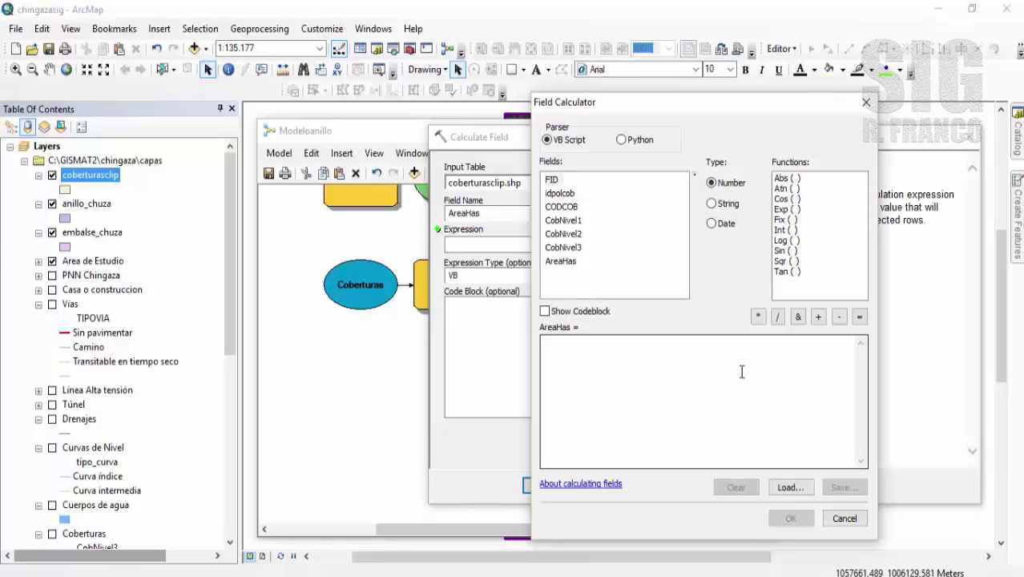
{"action": "left_click", "coordinate": [621, 140]}
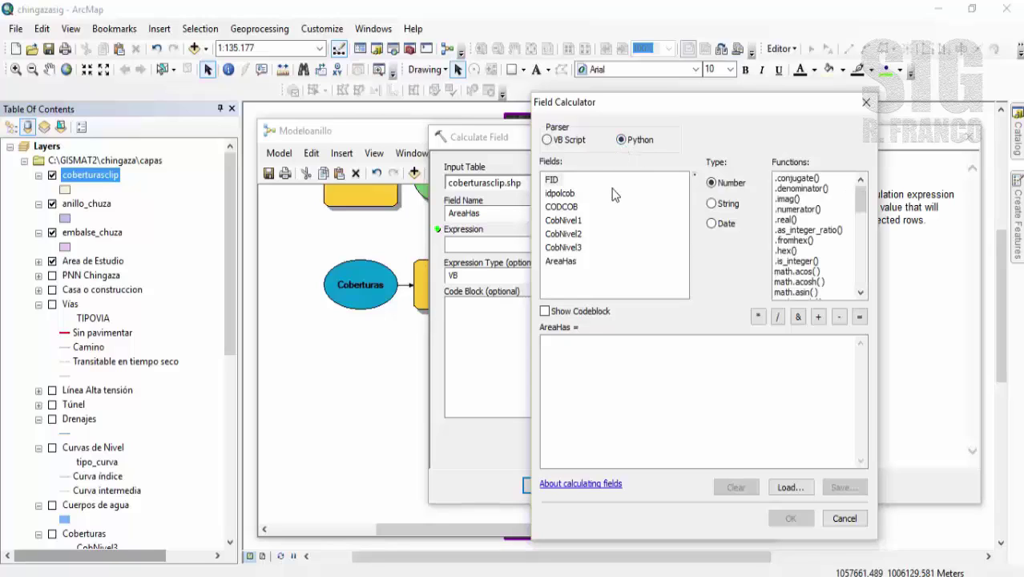
{"action": "left_click", "coordinate": [584, 350]}
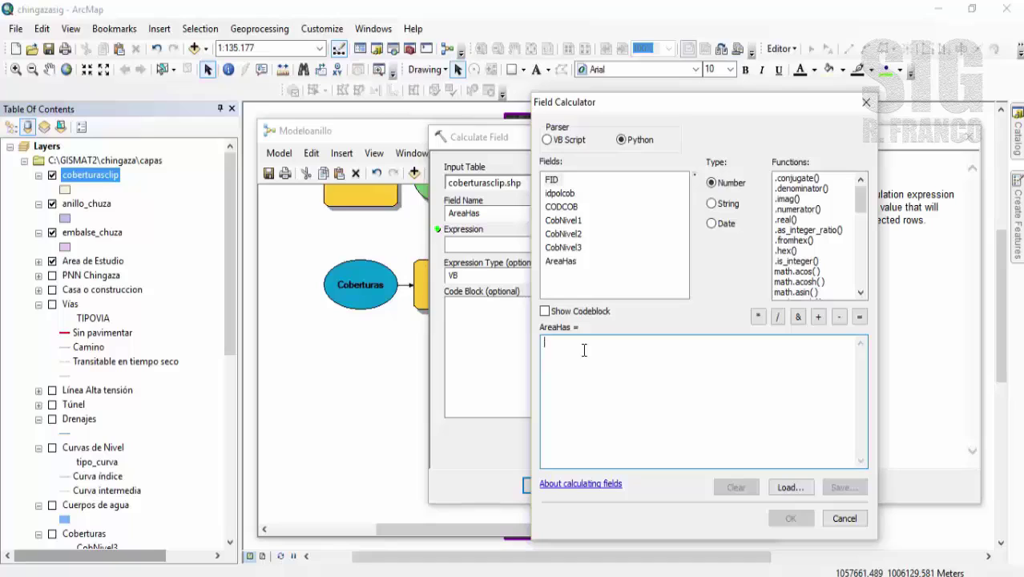
{"action": "type", "text": "!Shape.Area@Hectares!"}
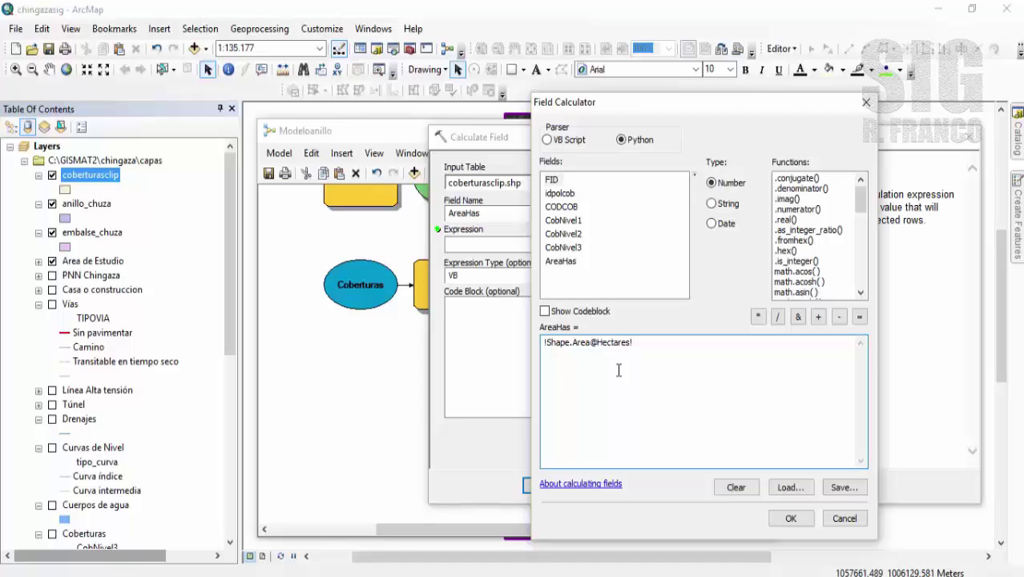
{"action": "left_click", "coordinate": [791, 519]}
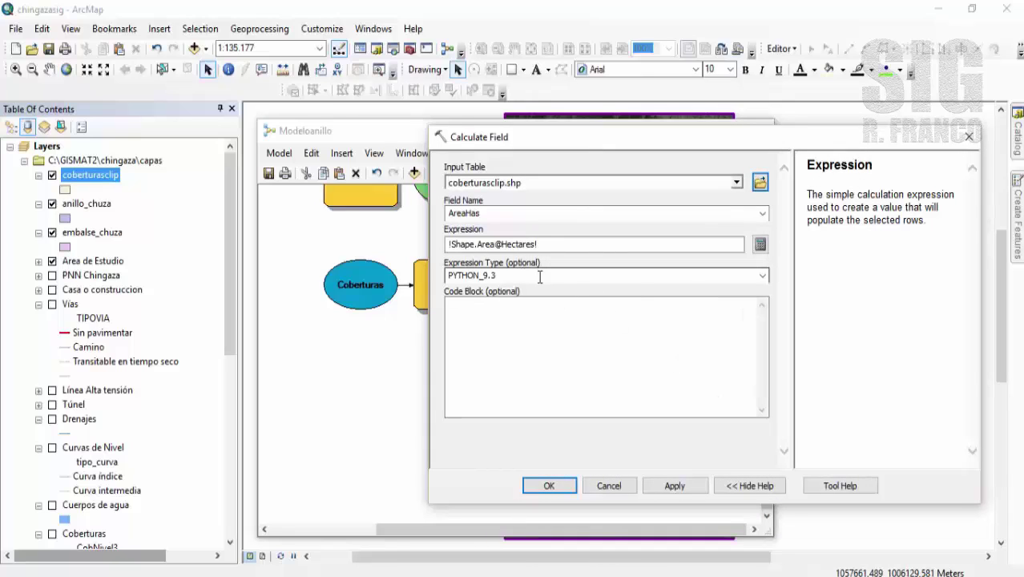
{"action": "left_click", "coordinate": [726, 286]}
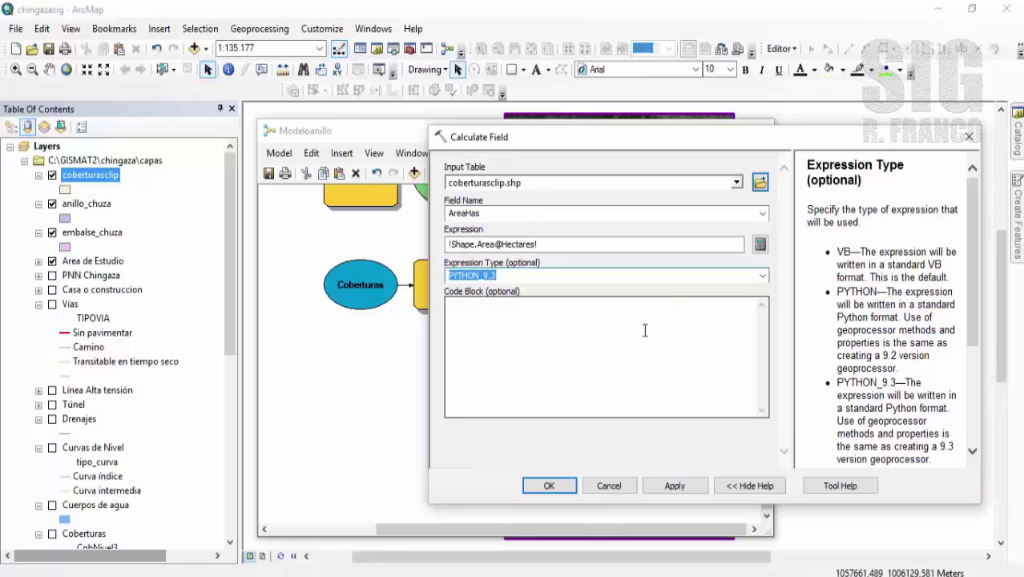
{"action": "left_click", "coordinate": [552, 487]}
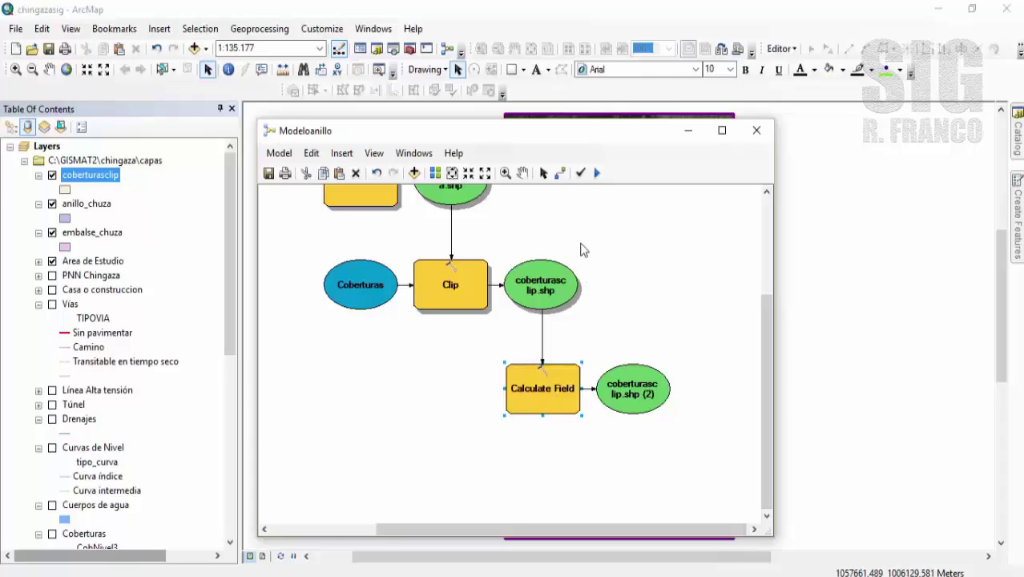
- Validate the entire Modeloanillo model and save it
{"action": "left_click", "coordinate": [579, 175]}
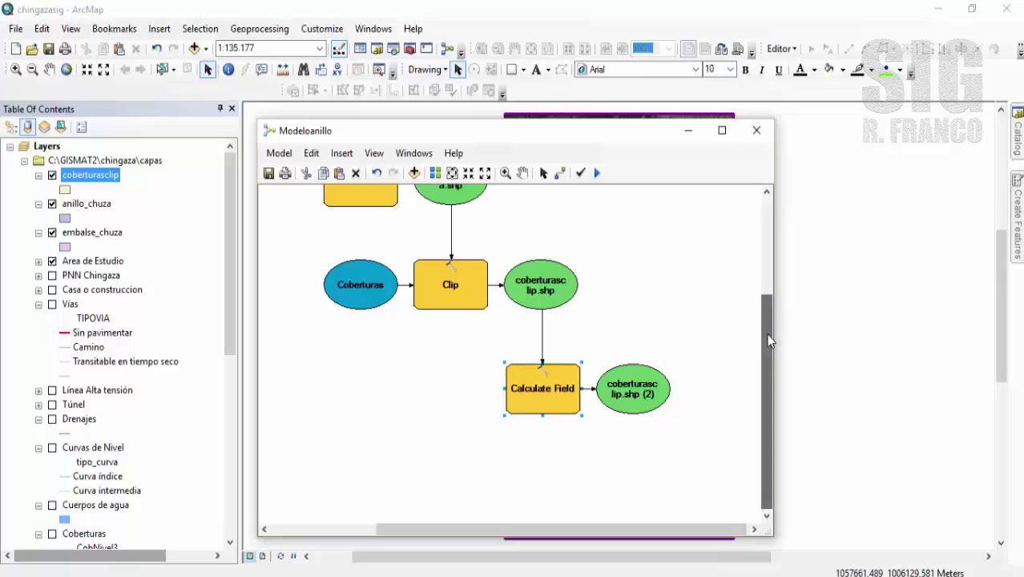
{"action": "left_click_drag", "start_coordinate": [767, 333], "coordinate": [771, 292]}
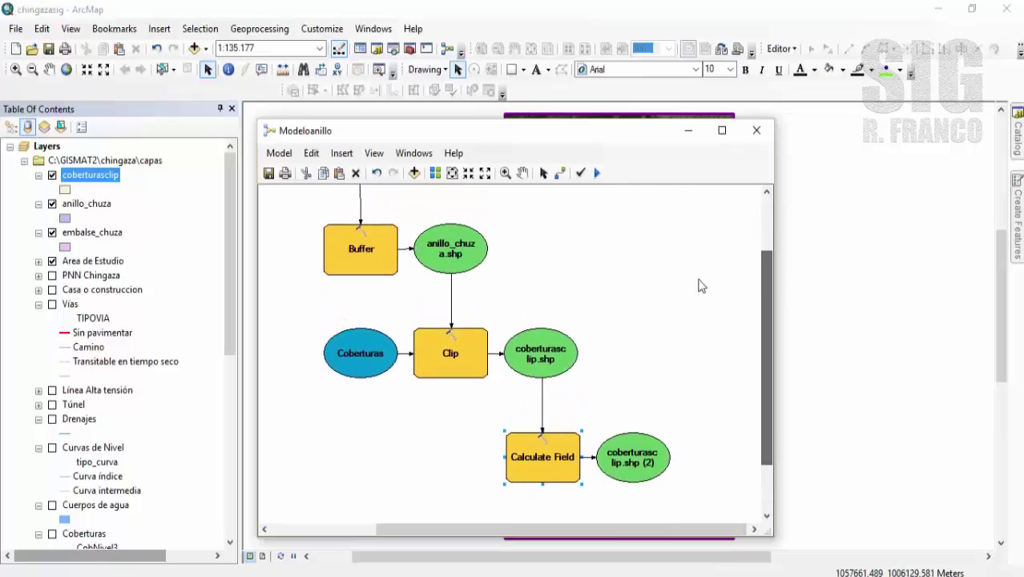
{"action": "left_click", "coordinate": [269, 173]}
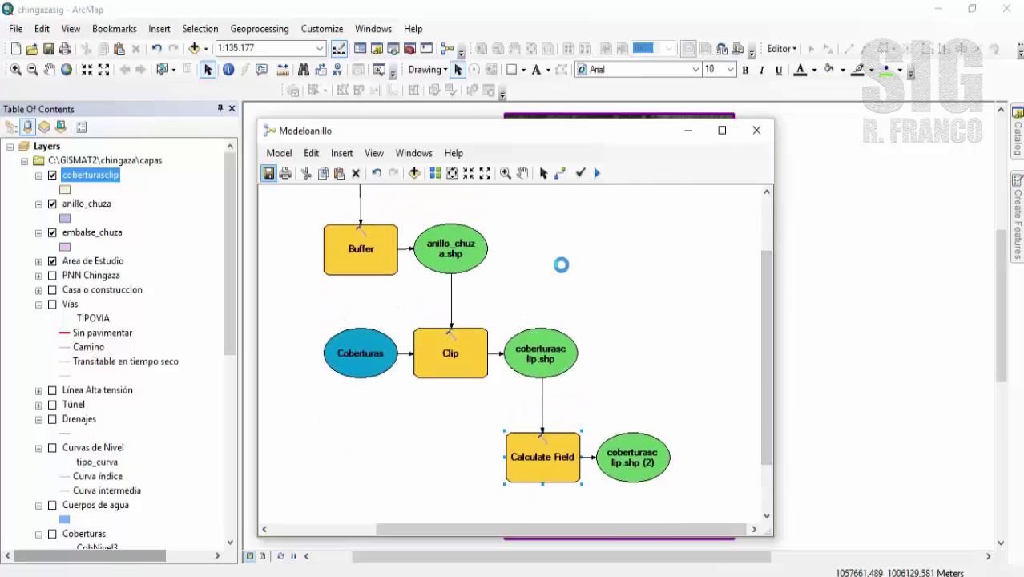
{"action": "left_click", "coordinate": [633, 330]}
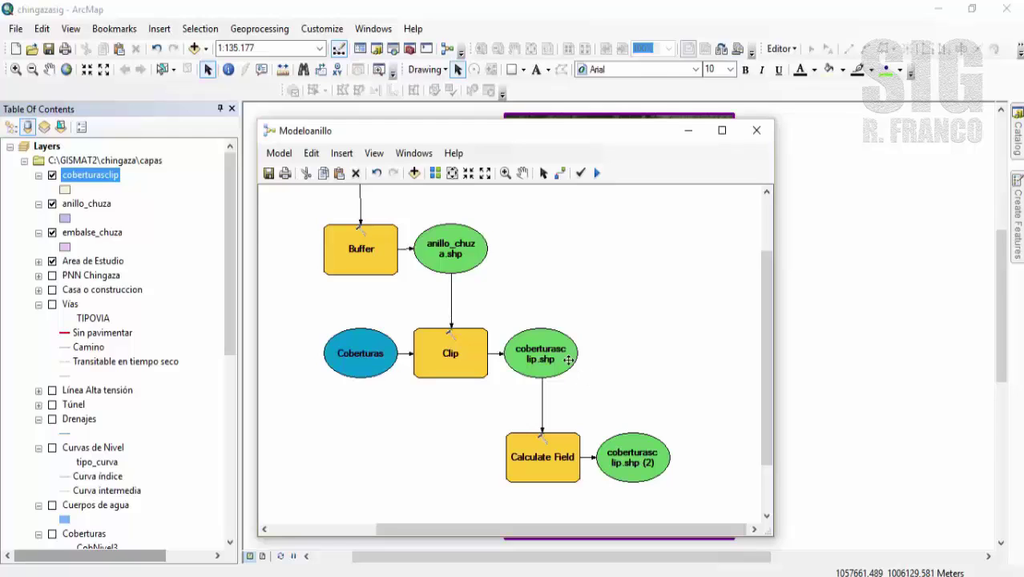
- Check the AreaHas values in the coberturasclip attribute table before the model run, and close the table
{"action": "right_click", "coordinate": [94, 178]}
{"action": "left_click", "coordinate": [150, 217]}
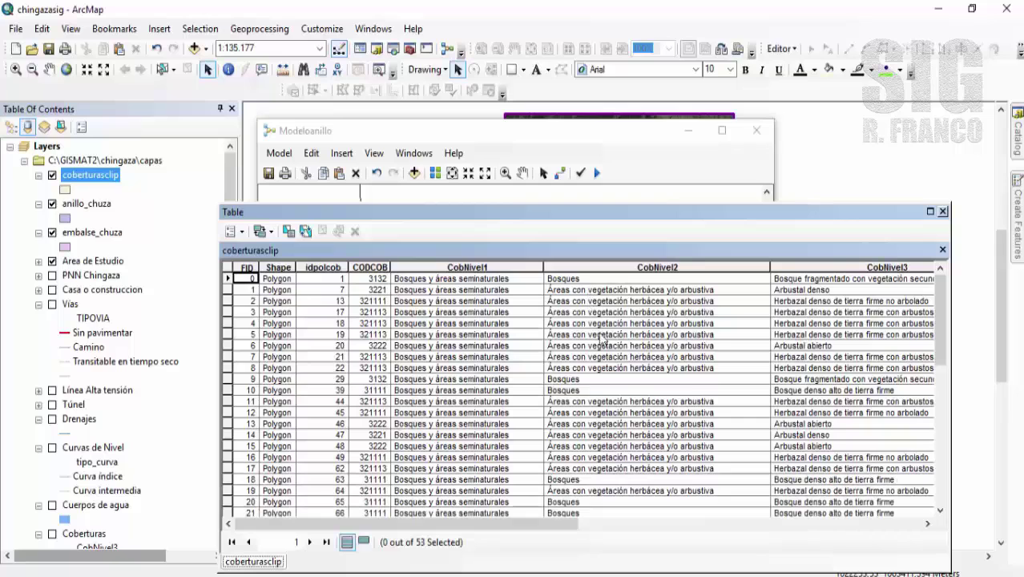
{"action": "left_click_drag", "start_coordinate": [533, 522], "coordinate": [908, 542]}
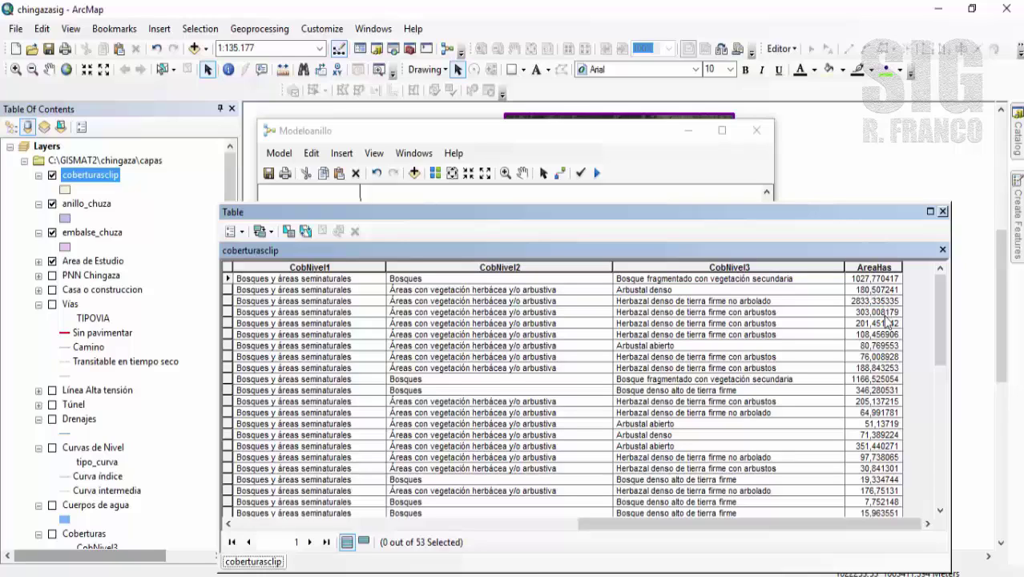
{"action": "left_click", "coordinate": [943, 212]}
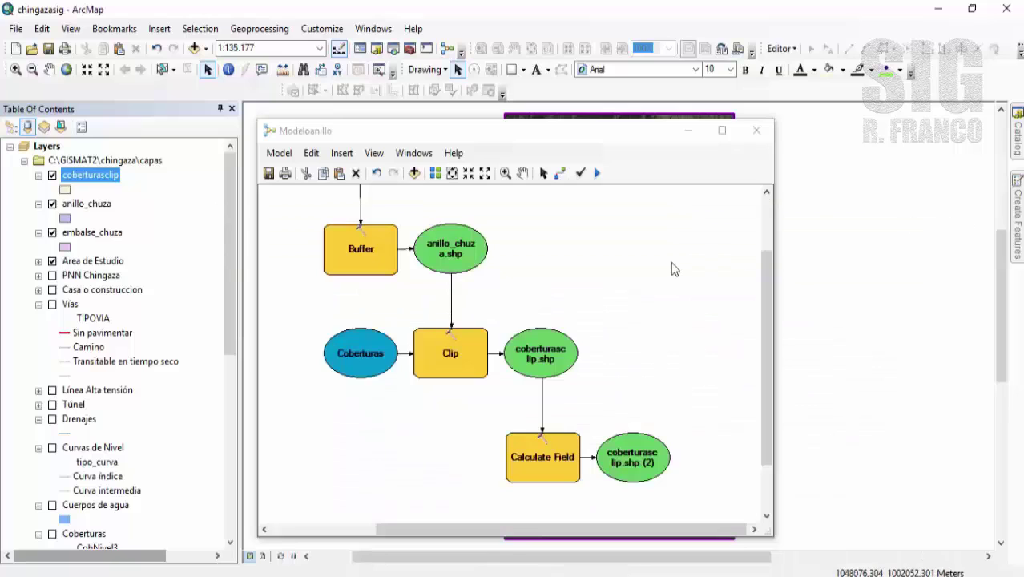
- Fit the whole Modeloanillo diagram in its window, run the model, and close the finished run dialog
{"action": "left_click", "coordinate": [452, 173]}
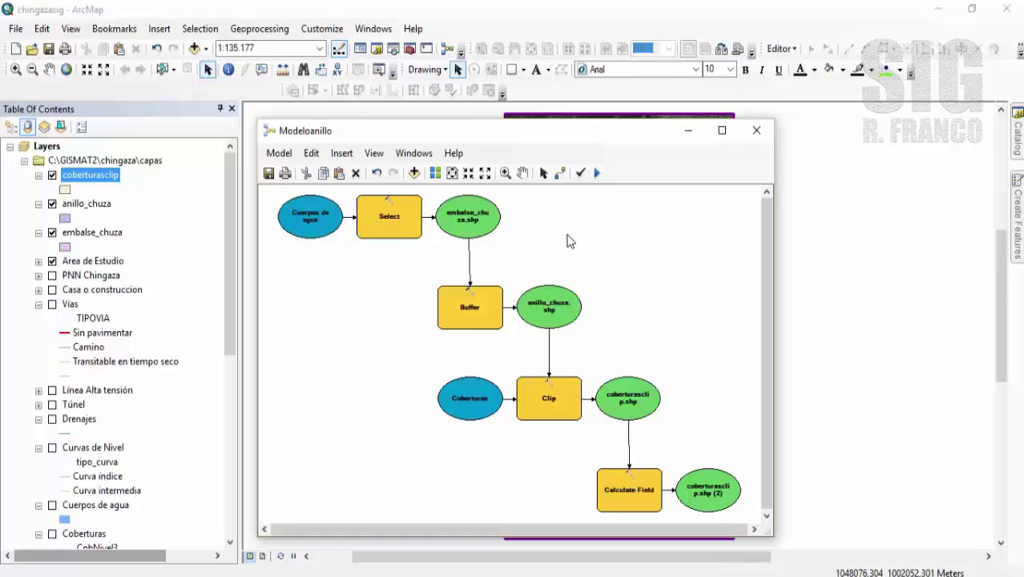
{"action": "left_click", "coordinate": [598, 175]}
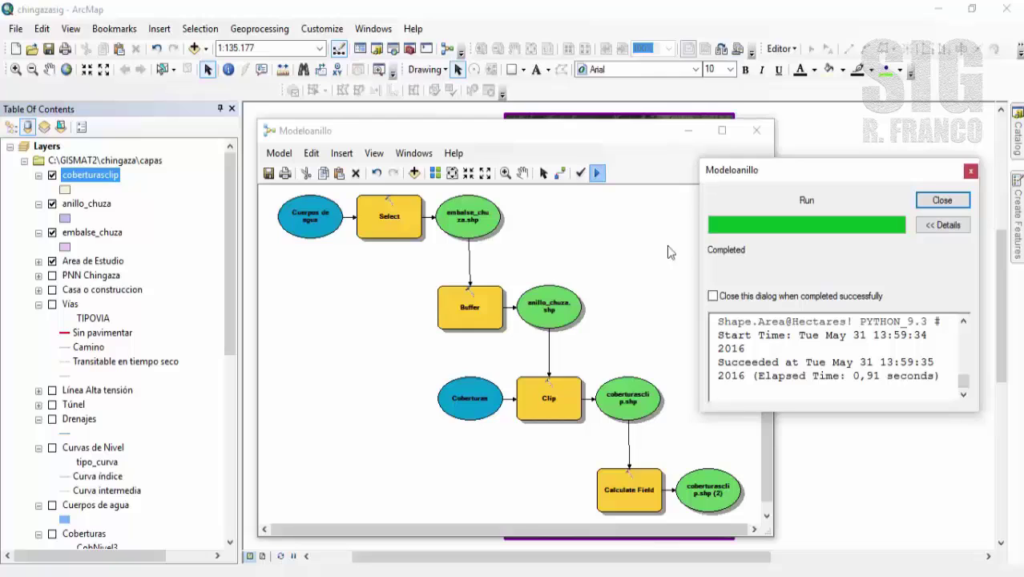
{"action": "left_click", "coordinate": [939, 201]}
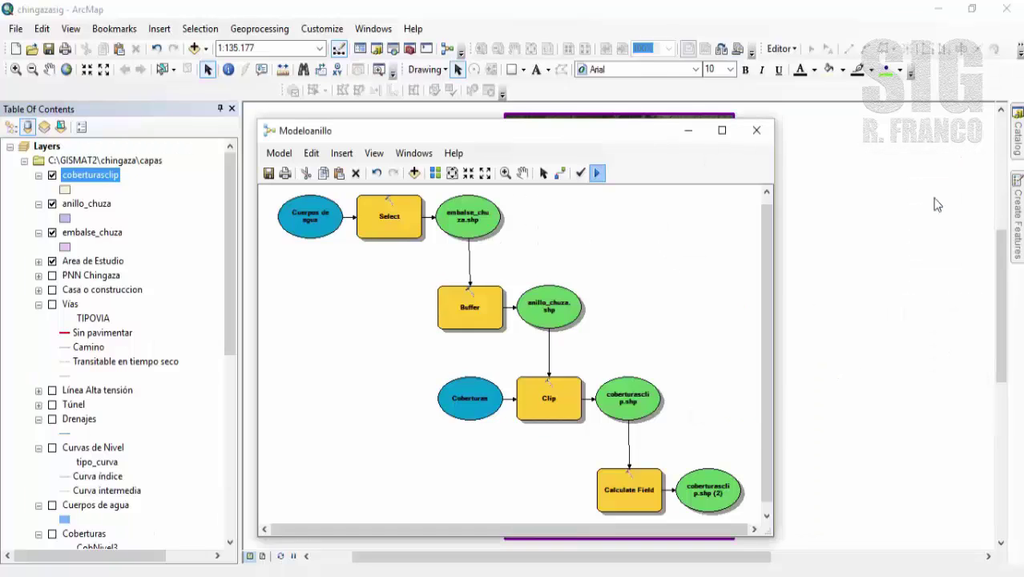
- Minimize the model window and examine the recalculated AreaHas values in the coberturasclip attribute table
{"action": "left_click", "coordinate": [688, 130]}
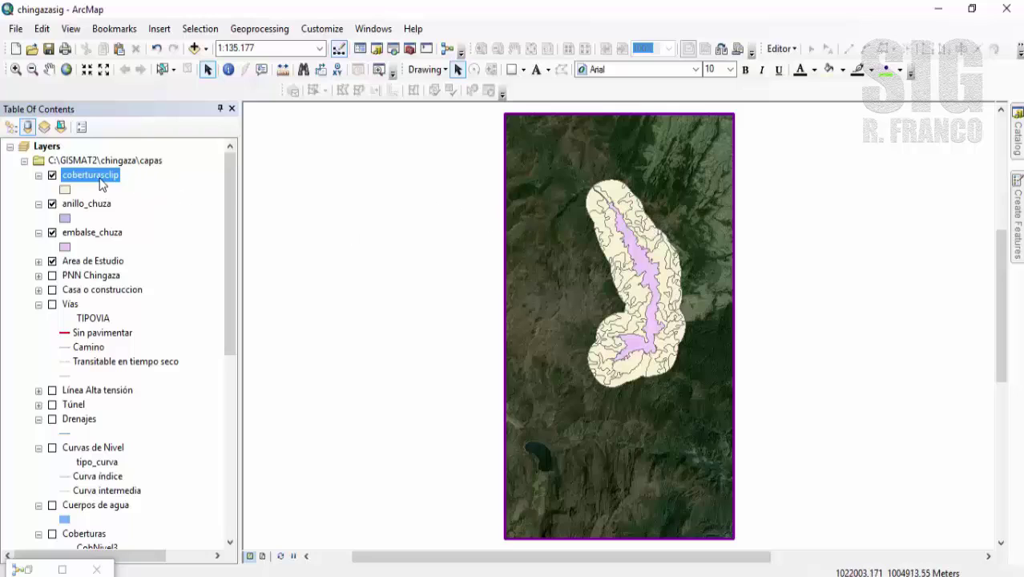
{"action": "right_click", "coordinate": [100, 183]}
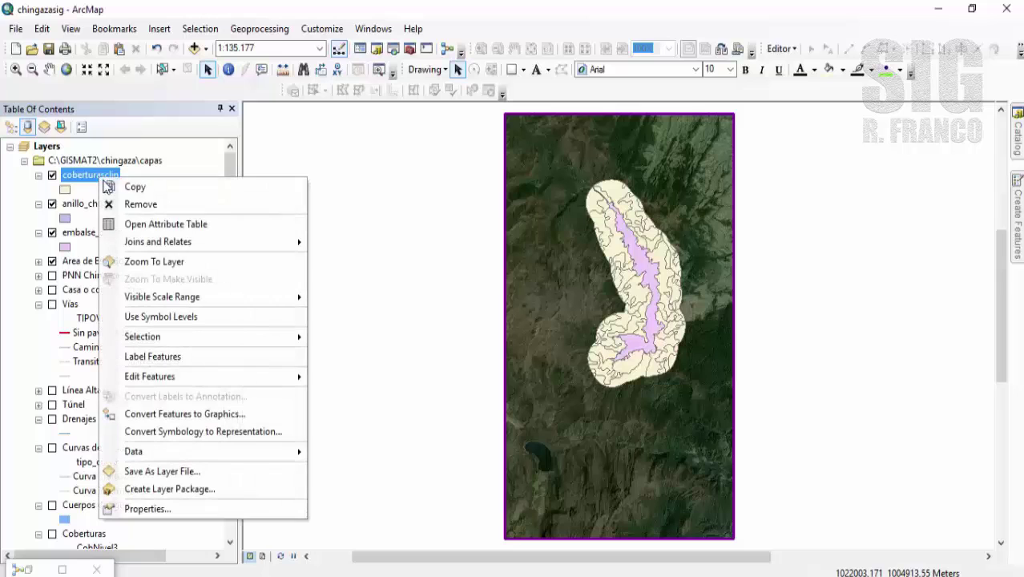
{"action": "left_click", "coordinate": [143, 221]}
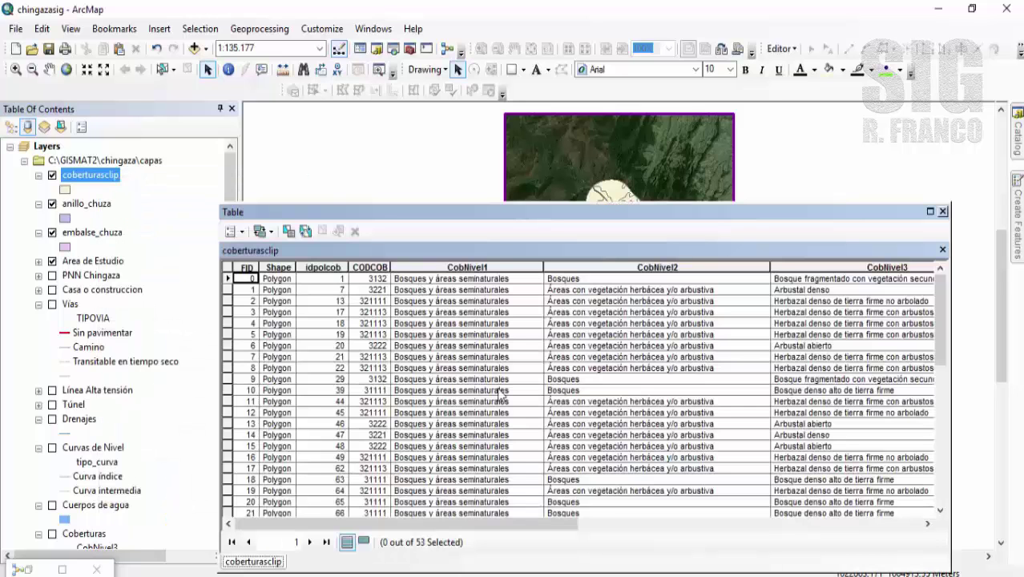
{"action": "left_click_drag", "start_coordinate": [505, 529], "coordinate": [857, 529]}
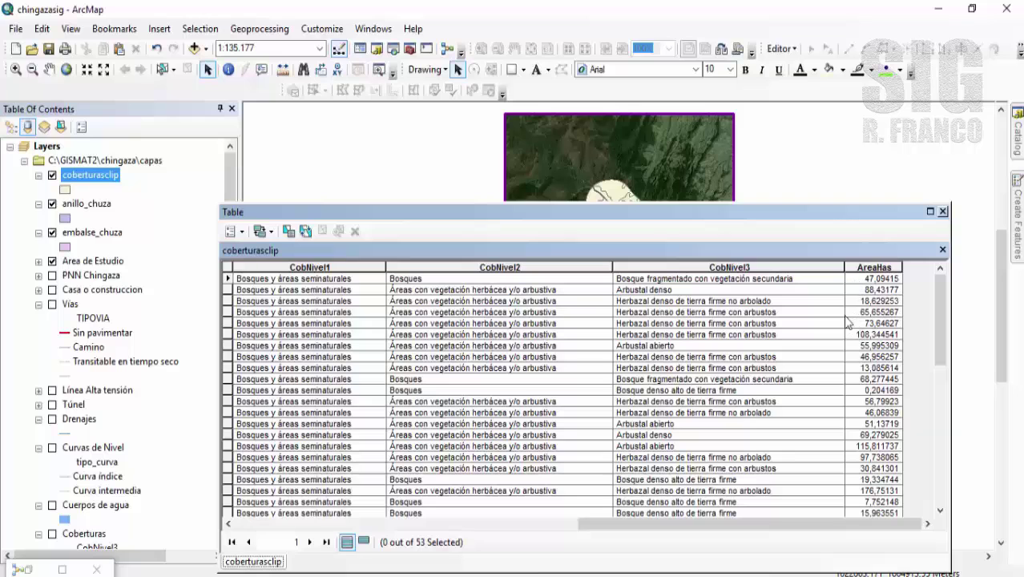
{"action": "left_click_drag", "start_coordinate": [698, 213], "coordinate": [701, 284]}
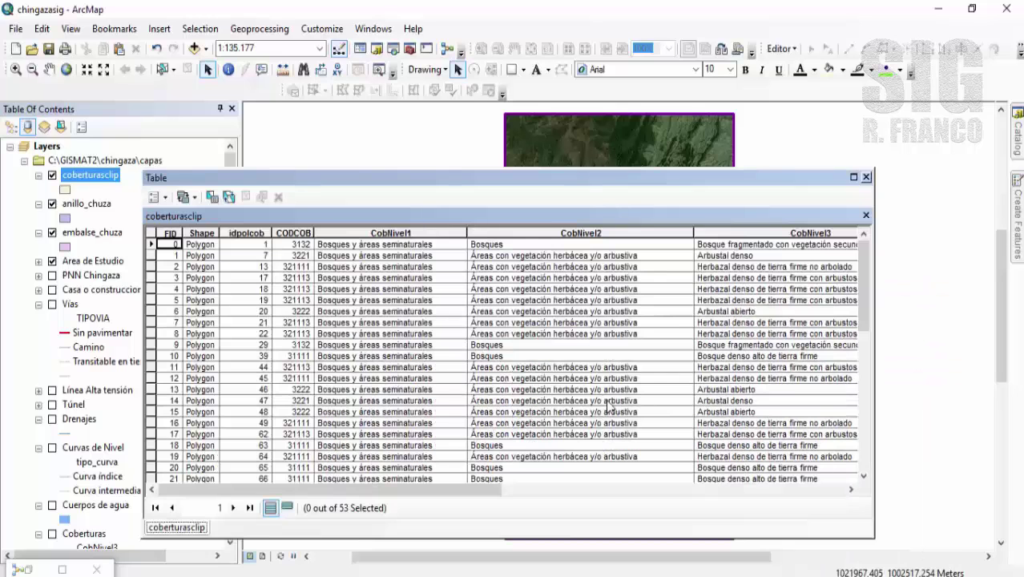
- Review the AreaHas column at the end of the coberturasclip attribute table and close the table
{"action": "left_click_drag", "start_coordinate": [468, 492], "coordinate": [772, 490]}
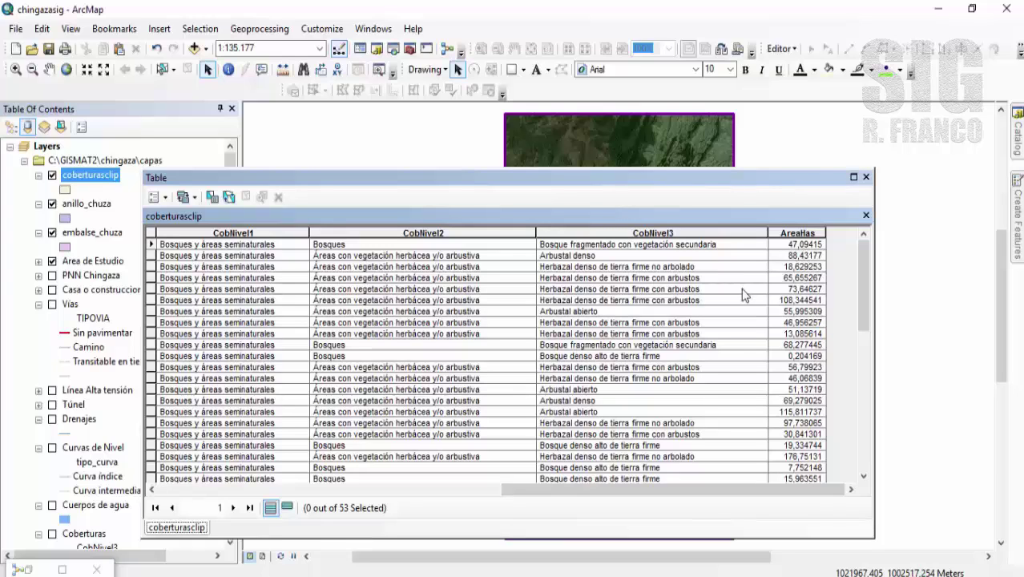
{"action": "left_click", "coordinate": [865, 177]}
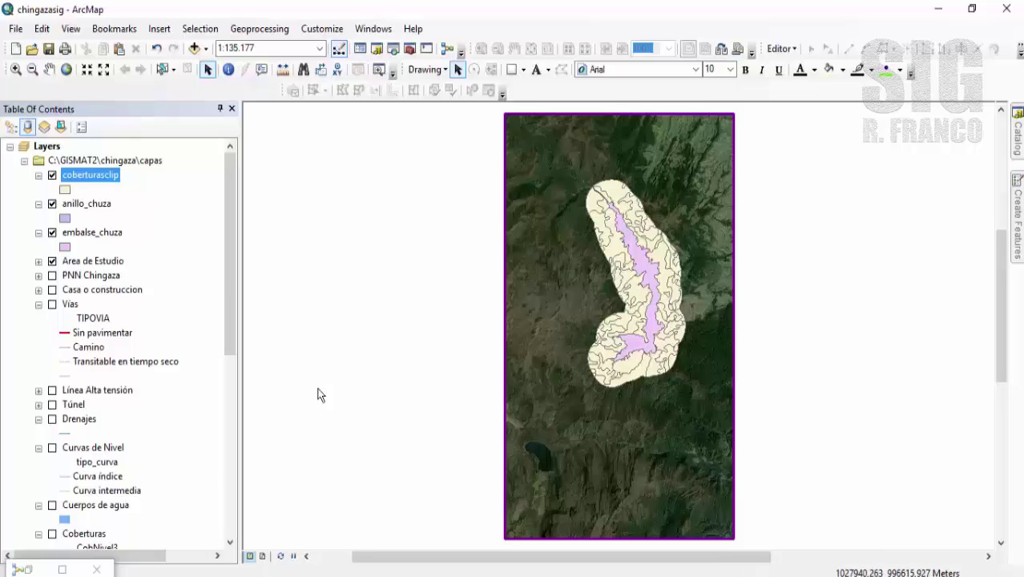
- Restore the minimized Modeloanillo window at reduced size over the map, with free space below the Calculate Field process
{"action": "left_click", "coordinate": [63, 570]}
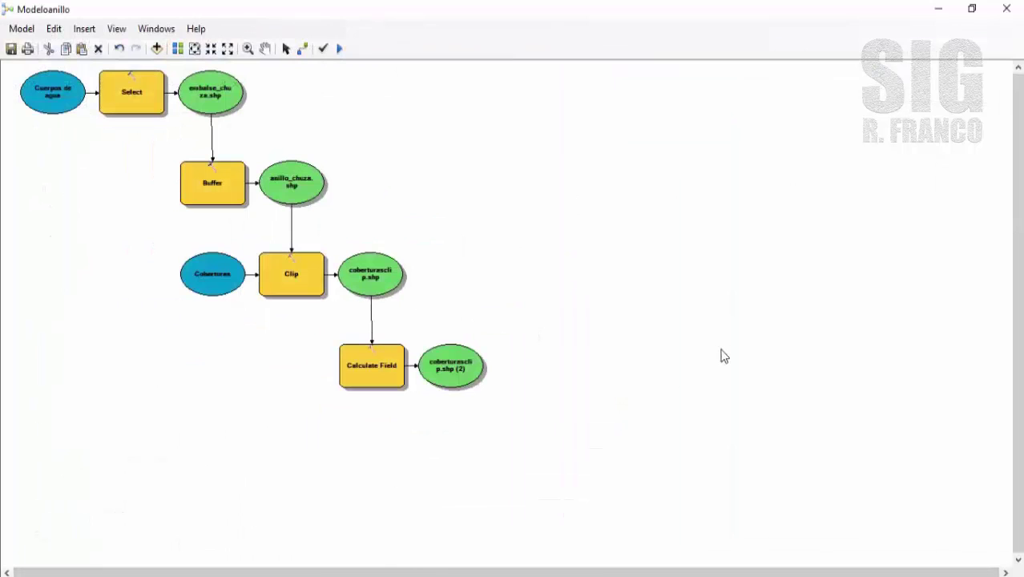
{"action": "left_click", "coordinate": [972, 10]}
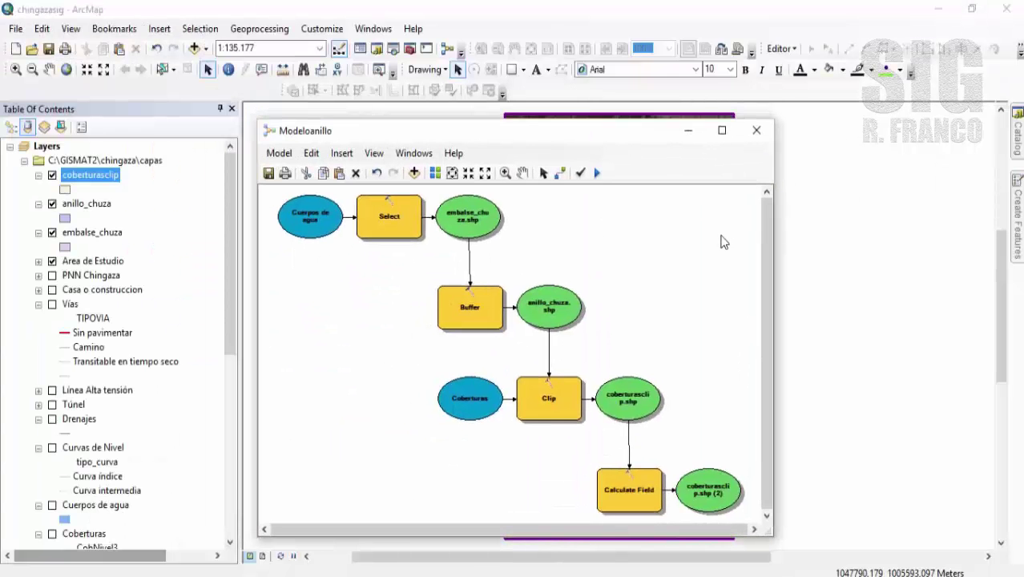
{"action": "left_click", "coordinate": [522, 172]}
{"action": "left_click_drag", "start_coordinate": [645, 361], "coordinate": [522, 232]}
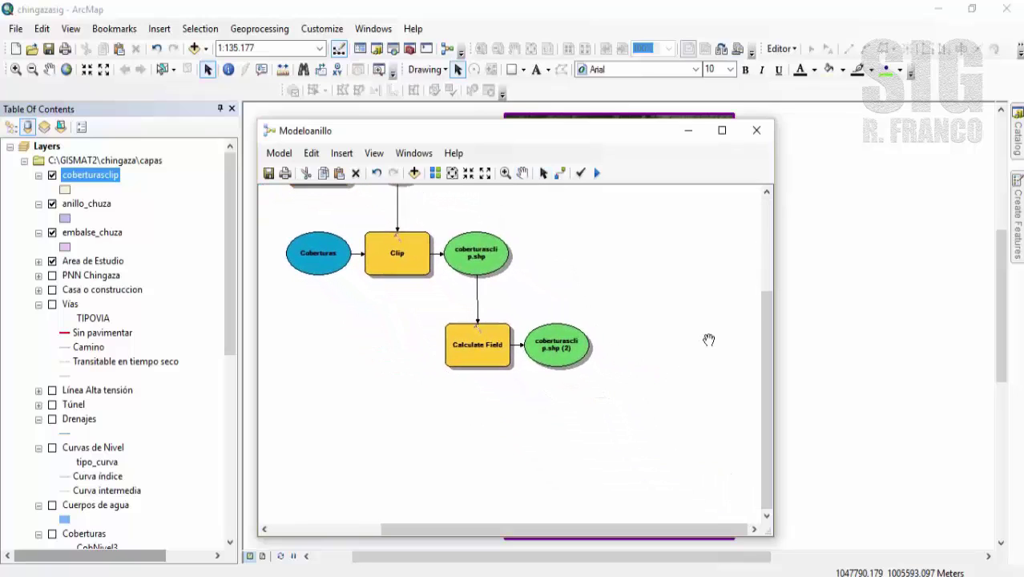
{"action": "left_click", "coordinate": [468, 172]}
{"action": "left_click_drag", "start_coordinate": [674, 501], "coordinate": [607, 481]}
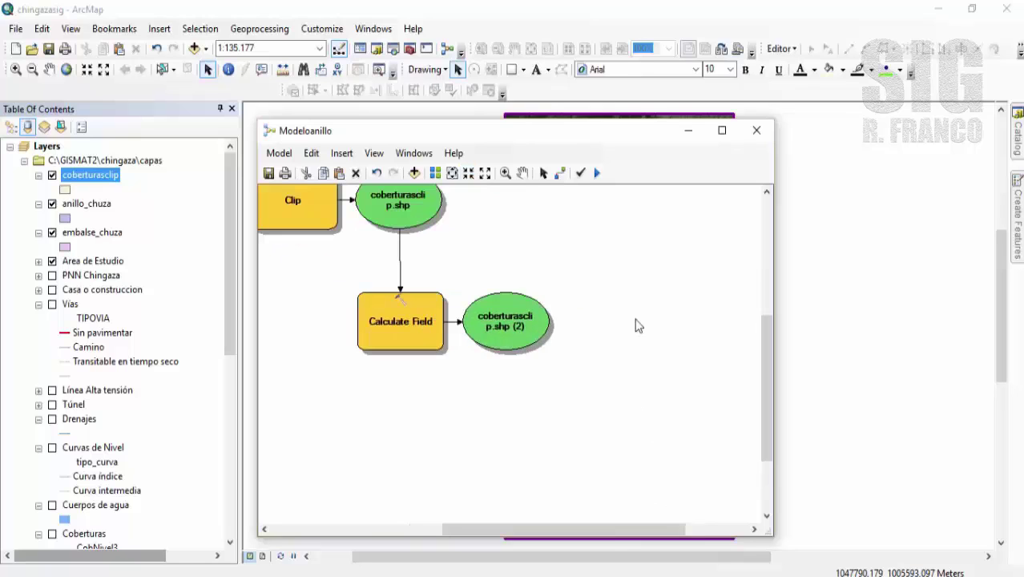
- Add the Summary Statistics tool from the Analysis Tools Statistics toolset to the model, below the Calculate Field output
{"action": "left_click", "coordinate": [1016, 152]}
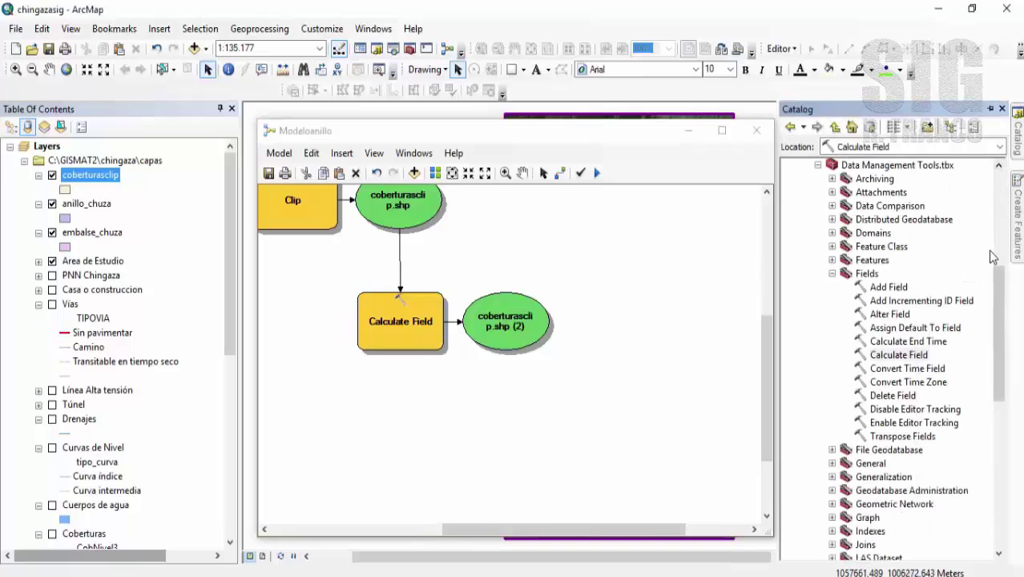
{"action": "left_click_drag", "start_coordinate": [998, 294], "coordinate": [999, 217]}
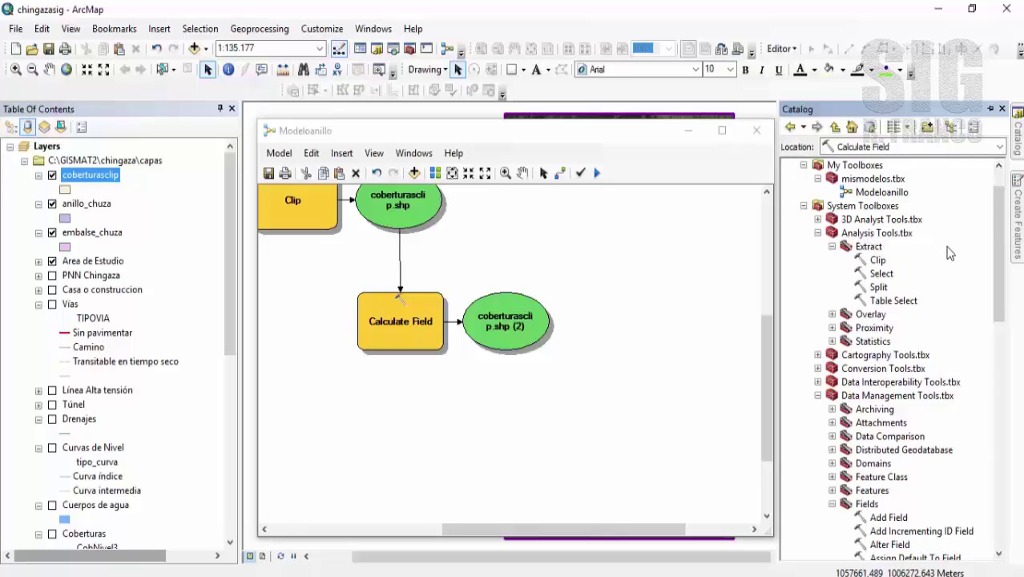
{"action": "left_click", "coordinate": [831, 340]}
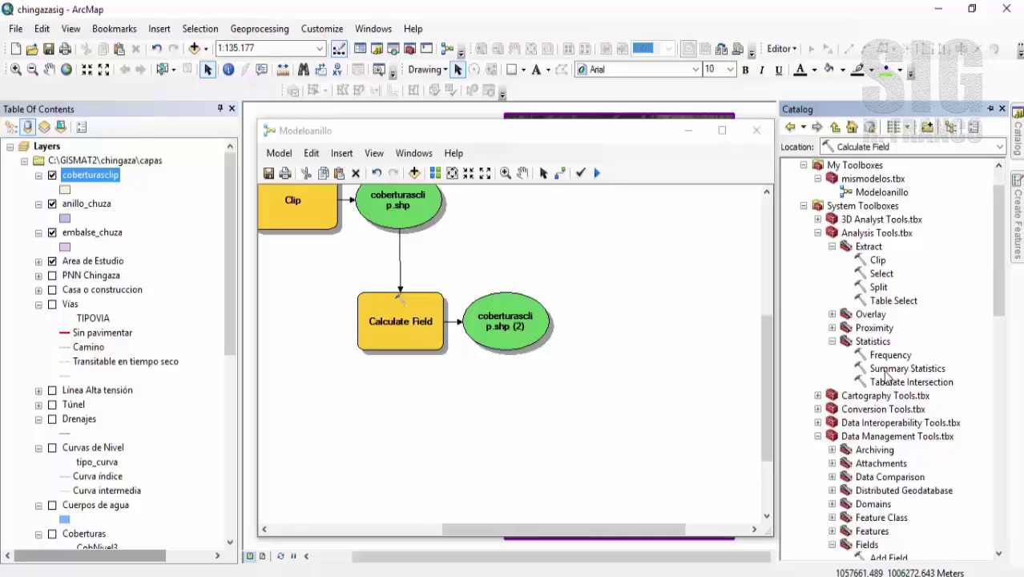
{"action": "left_click_drag", "start_coordinate": [886, 371], "coordinate": [506, 438]}
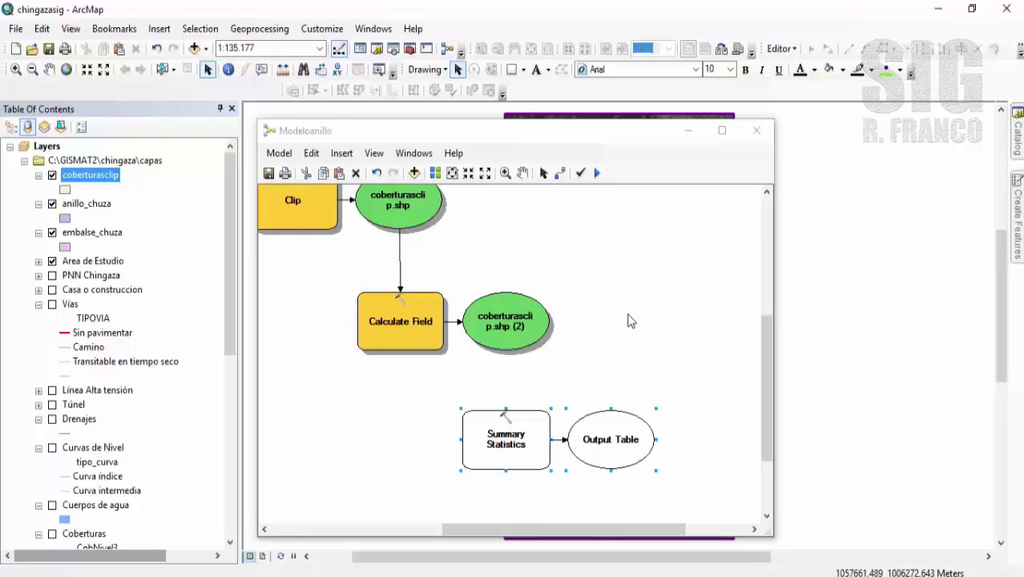
{"action": "left_click", "coordinate": [604, 362]}
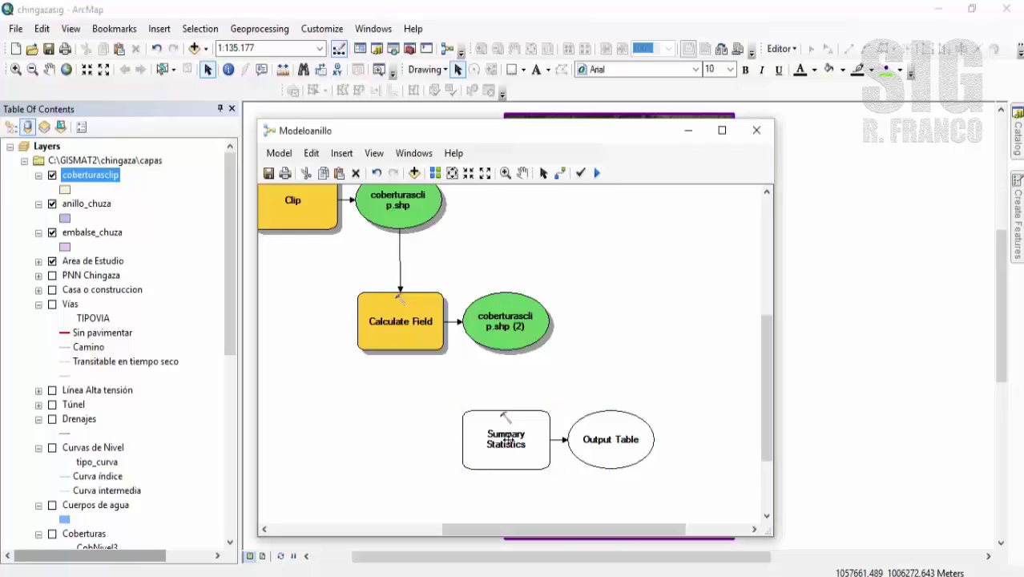
- Open the Summary Statistics process in the model and set its input table to coberturasclip.shp (2)
{"action": "mouse_move", "coordinate": [508, 439]}
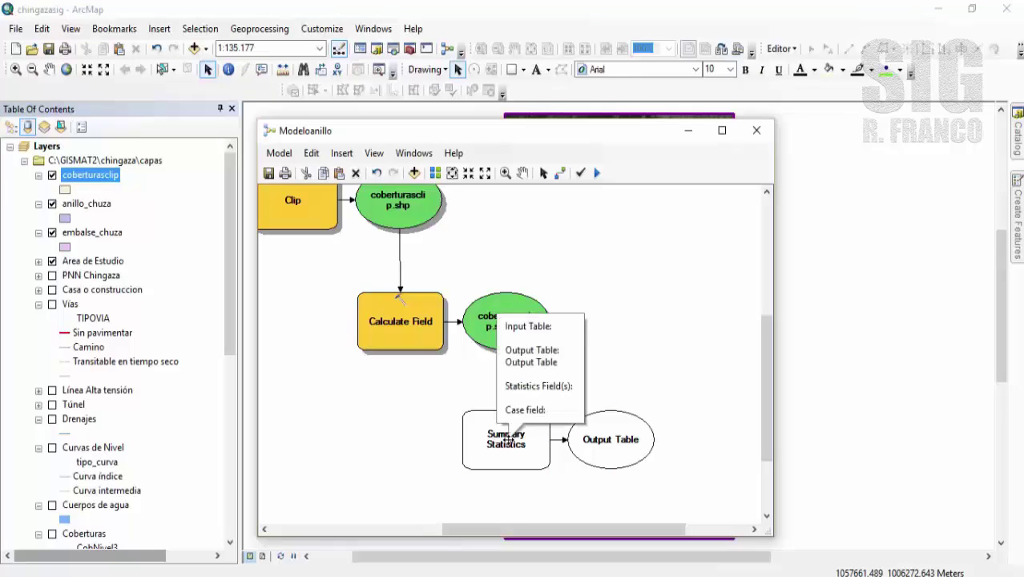
{"action": "left_click", "coordinate": [508, 439]}
{"action": "right_click", "coordinate": [507, 439]}
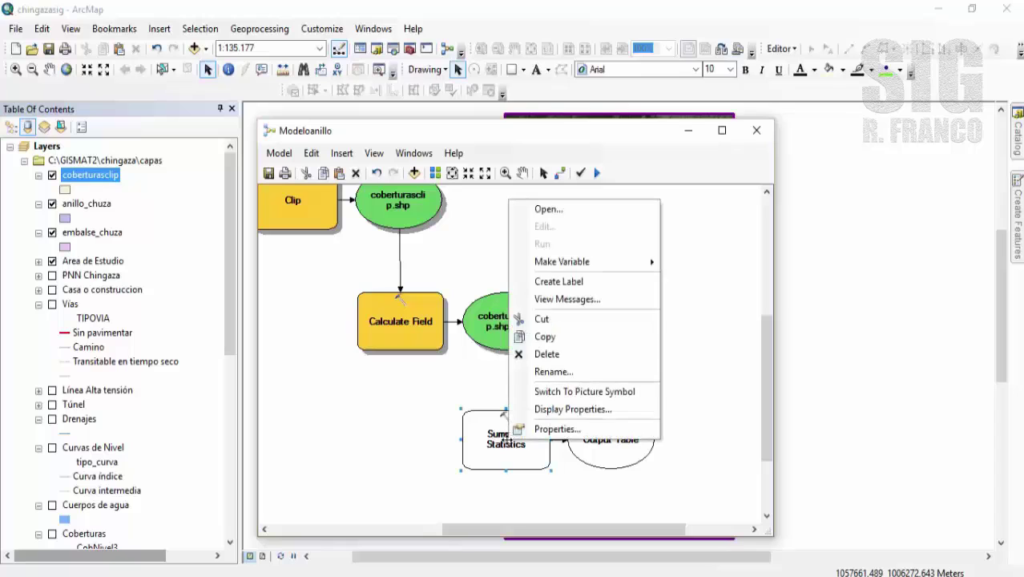
{"action": "left_click", "coordinate": [543, 210]}
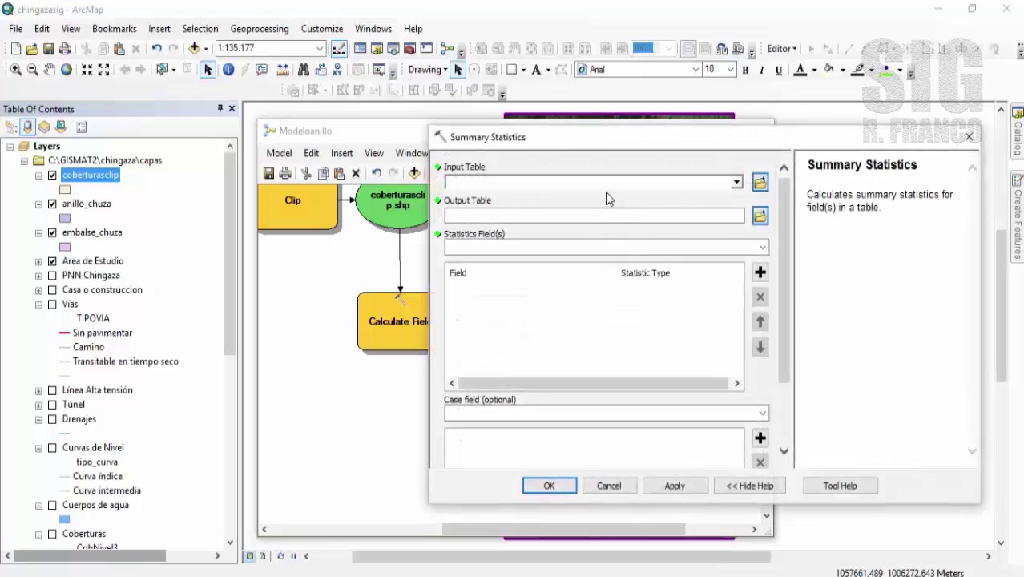
{"action": "left_click", "coordinate": [735, 183]}
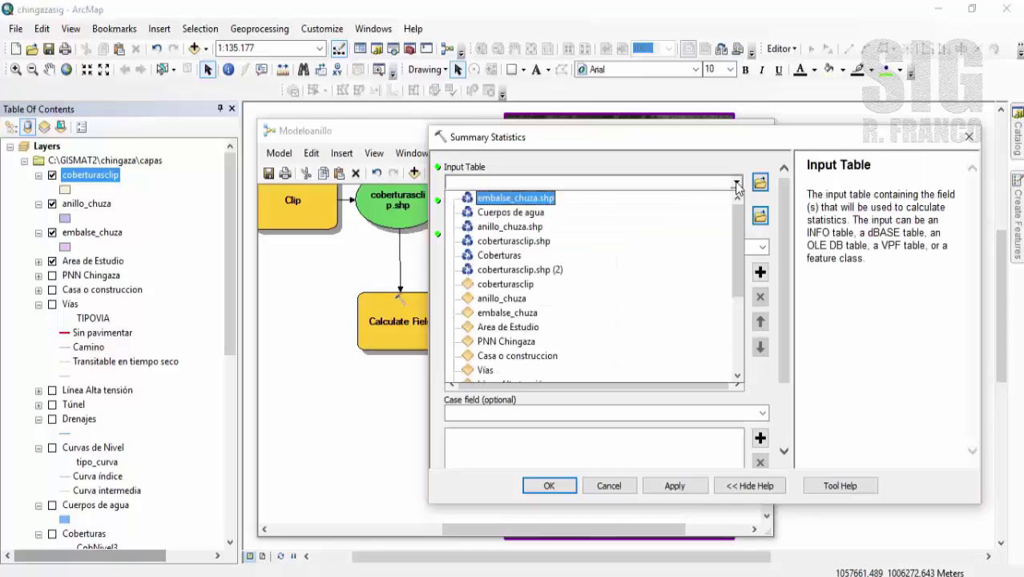
{"action": "left_click", "coordinate": [553, 270]}
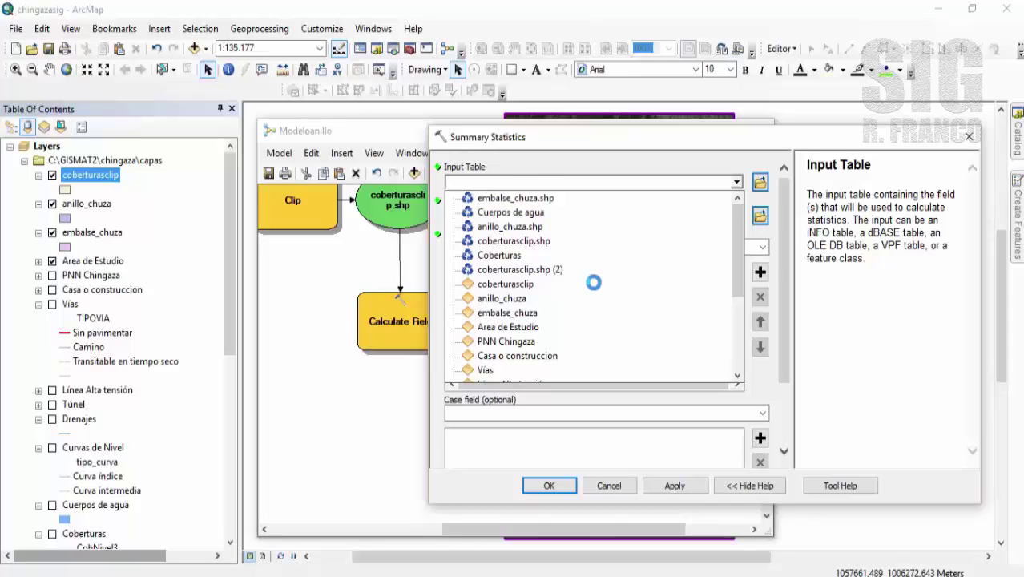
{"action": "mouse_move", "coordinate": [574, 144]}
{"action": "left_mouse_down"}
{"action": "mouse_move", "coordinate": [736, 162]}
{"action": "mouse_move", "coordinate": [578, 57]}
{"action": "mouse_move", "coordinate": [568, 125]}
{"action": "left_mouse_up"}
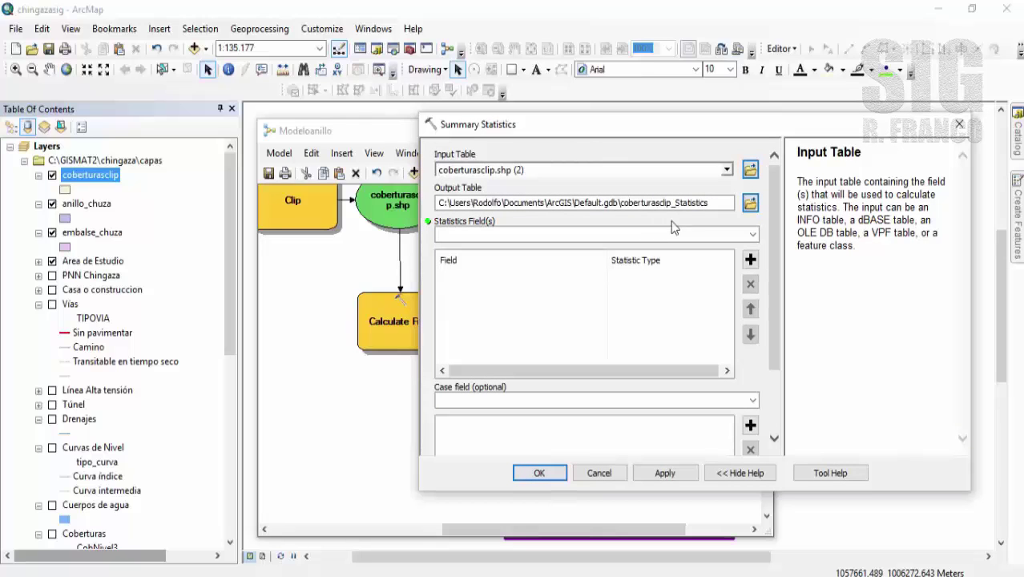
- Browse for the output table location and create a folder named consolidados inside GISMAT2\chingaza
{"action": "left_click", "coordinate": [721, 205]}
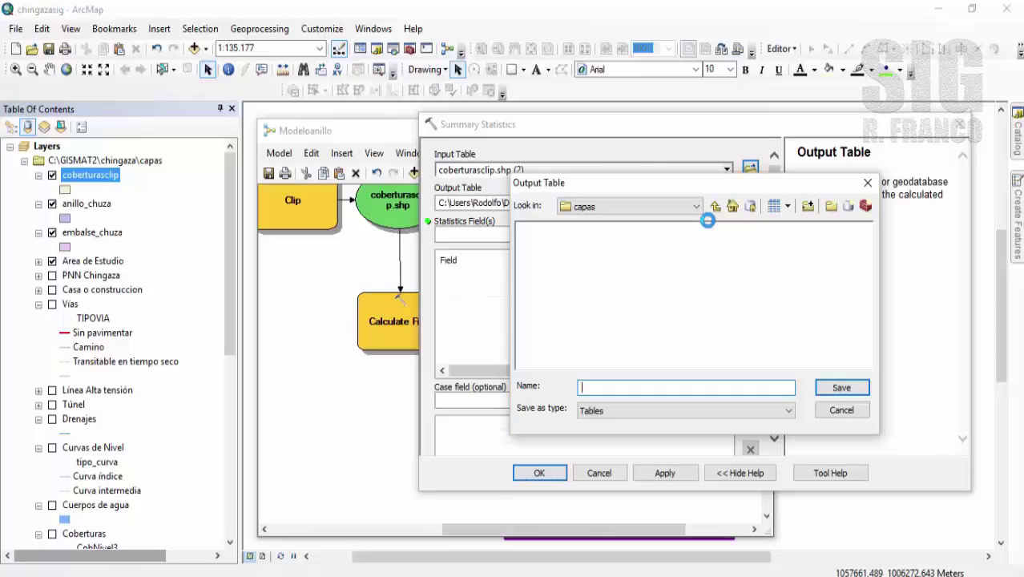
{"action": "left_click", "coordinate": [715, 206]}
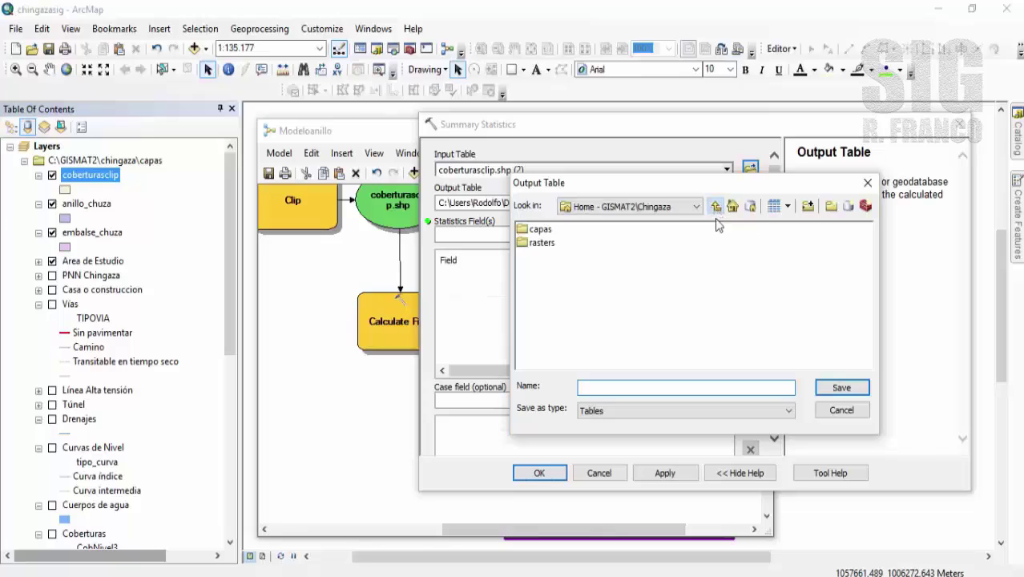
{"action": "left_click", "coordinate": [831, 206]}
{"action": "type", "text": "cons"}
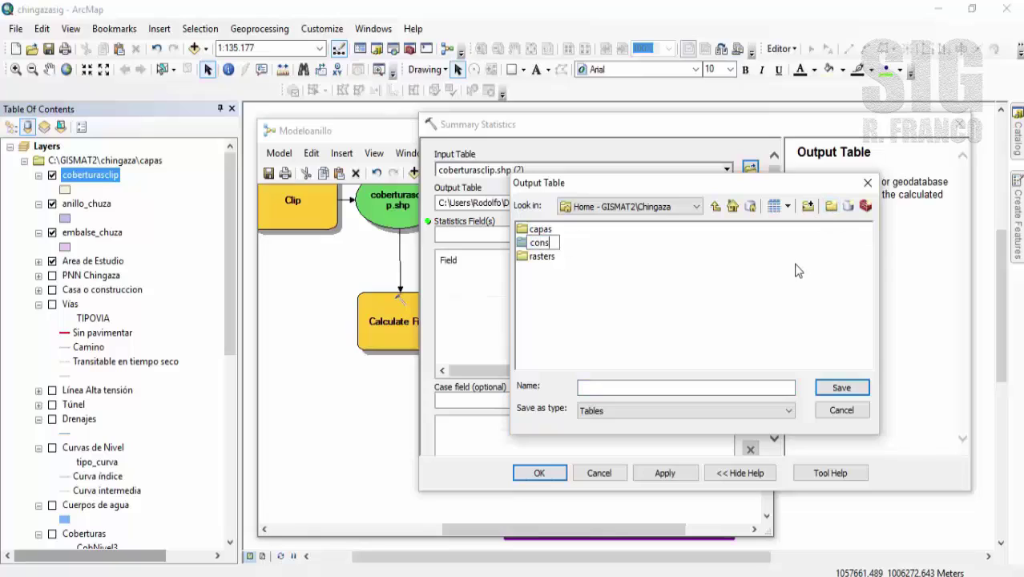
{"action": "type", "text": "olidados"}
{"action": "key", "text": "Return"}
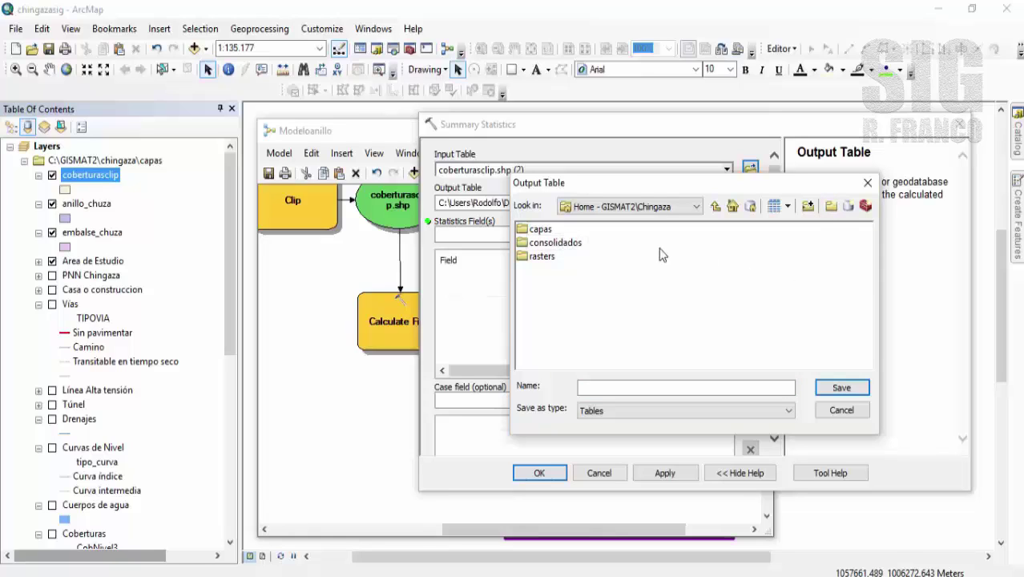
- Set the output table to sumcob.dbf inside the consolidados folder
{"action": "double_click", "coordinate": [579, 243]}
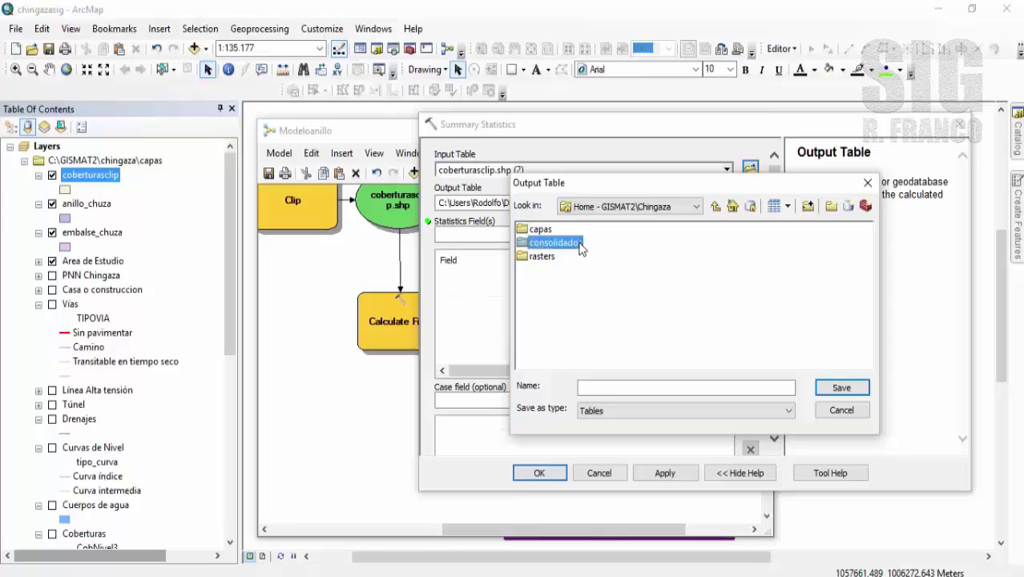
{"action": "left_click", "coordinate": [647, 385]}
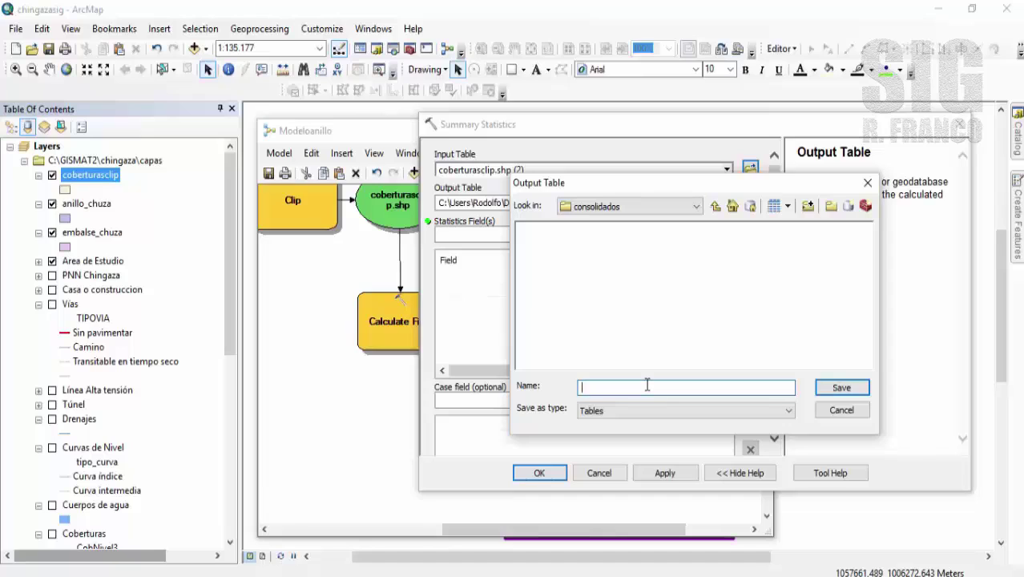
{"action": "type", "text": "sumcob.dbf"}
{"action": "left_click", "coordinate": [838, 387]}
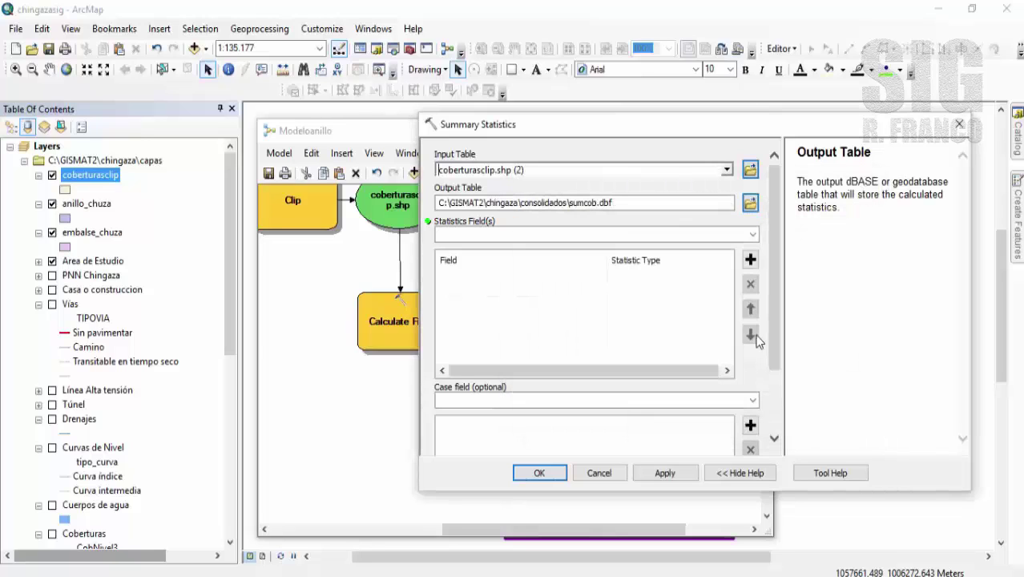
- Add AreaHas as the statistics field and set its statistic type to SUM
{"action": "left_click", "coordinate": [571, 229]}
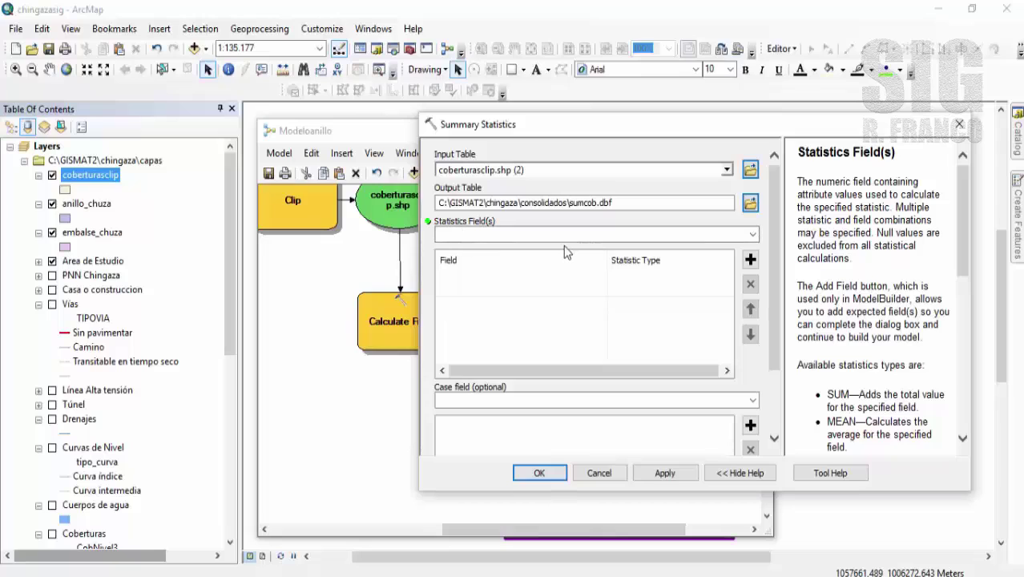
{"action": "left_click", "coordinate": [752, 234]}
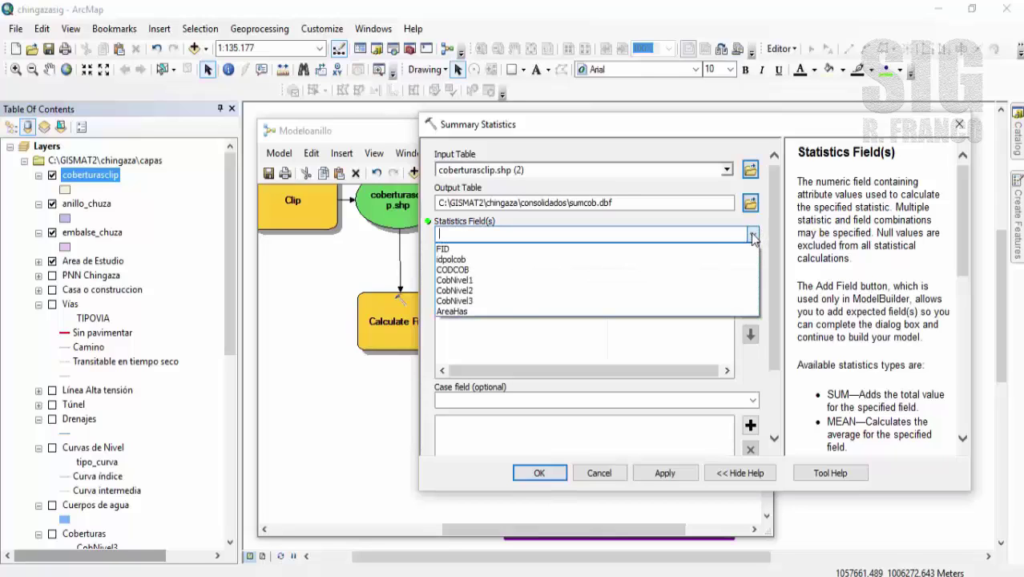
{"action": "left_click", "coordinate": [484, 313]}
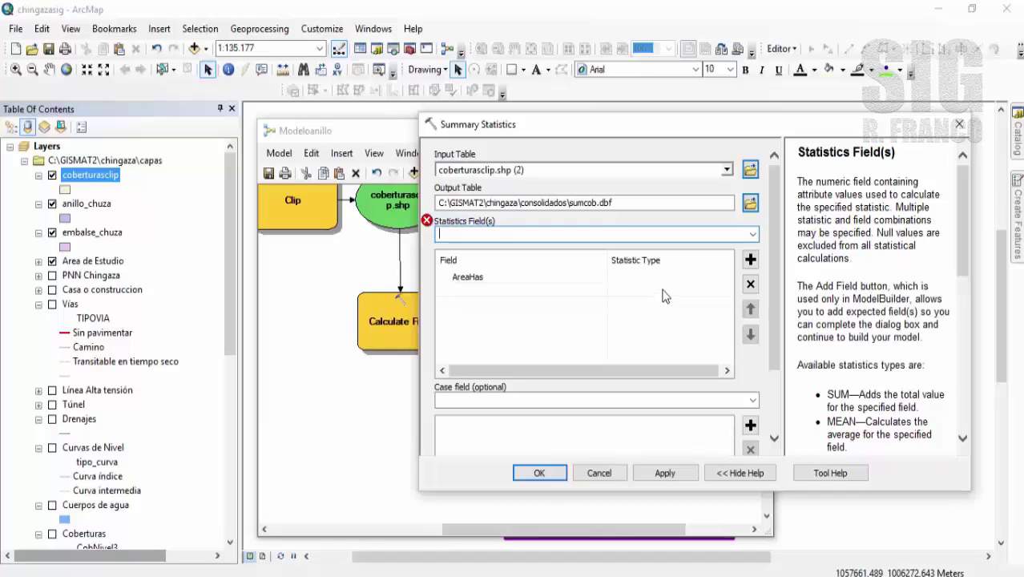
{"action": "left_click", "coordinate": [688, 278]}
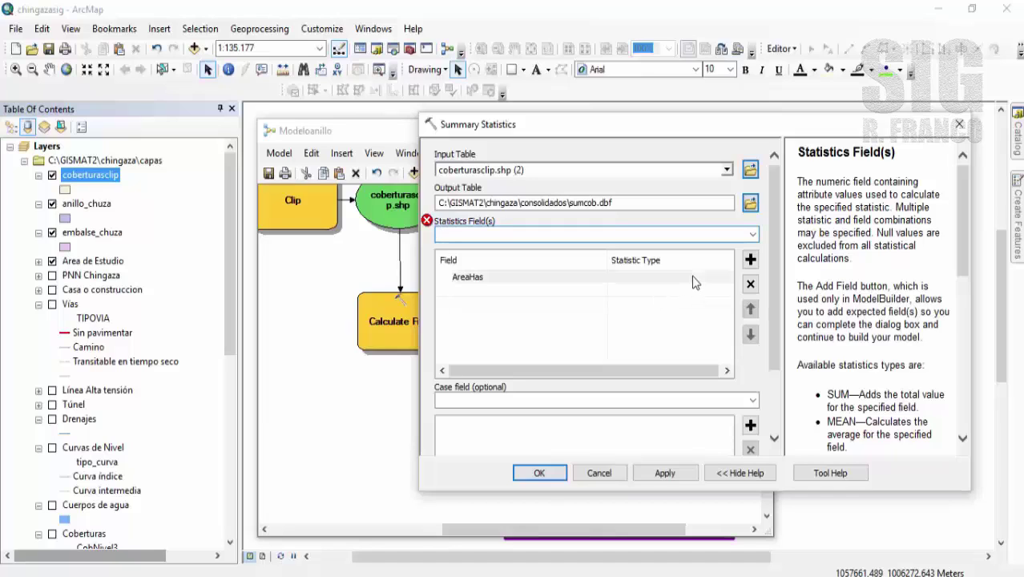
{"action": "left_click", "coordinate": [727, 279]}
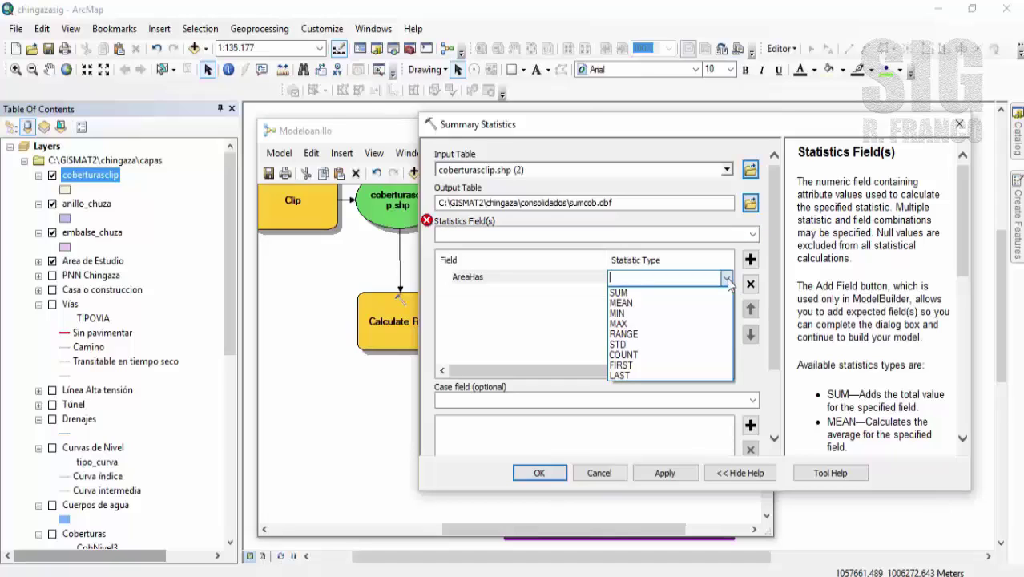
{"action": "left_click", "coordinate": [682, 298]}
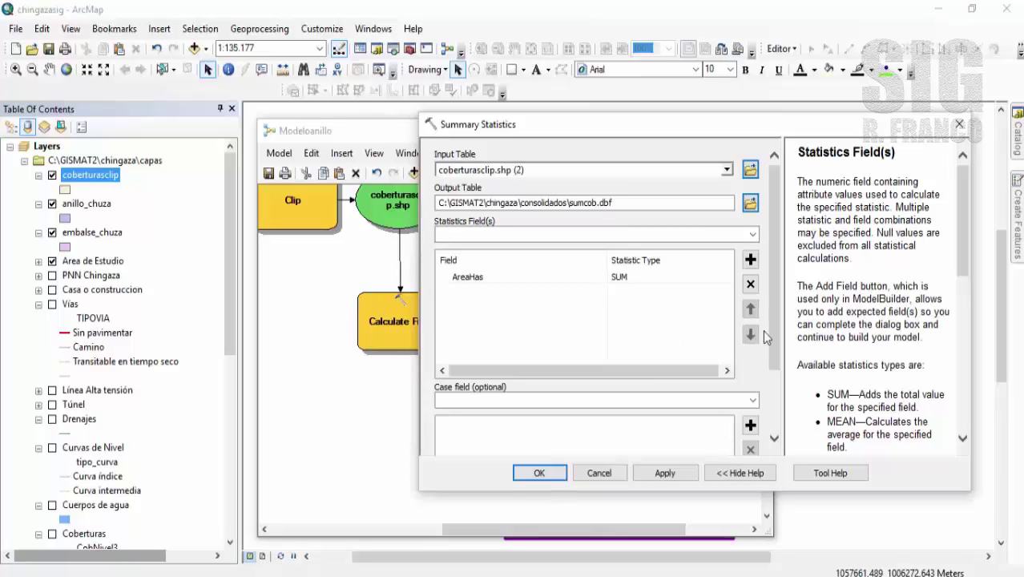
- Add CobNivel3 as the case field and review the Summary Statistics parameters
{"action": "left_click_drag", "start_coordinate": [775, 342], "coordinate": [773, 388]}
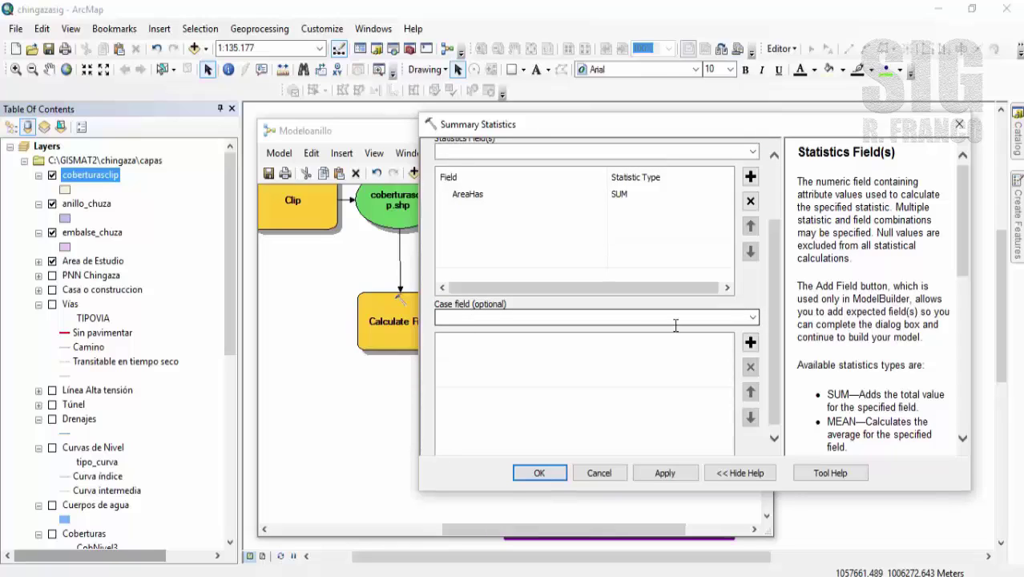
{"action": "left_click", "coordinate": [753, 317]}
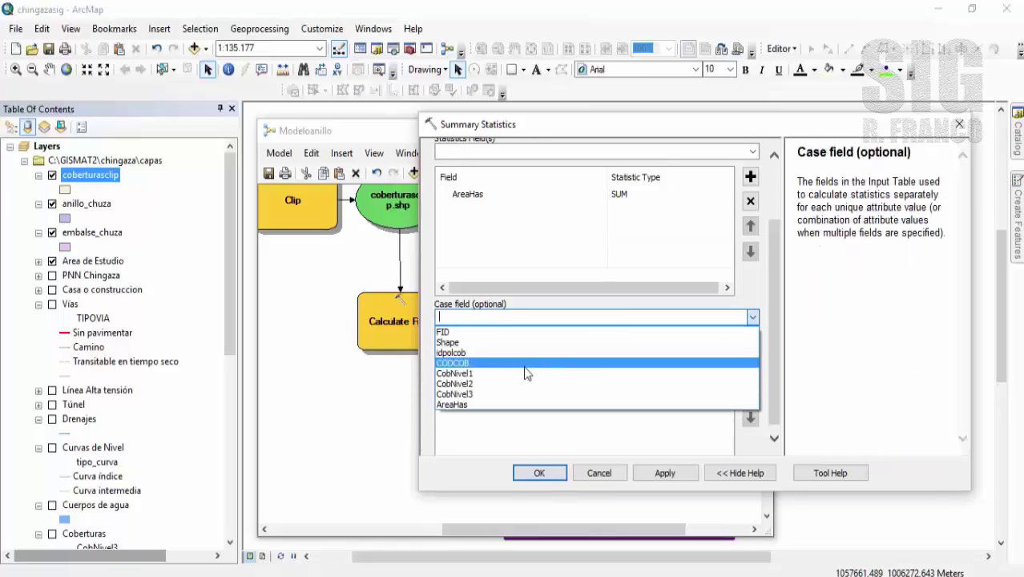
{"action": "left_click", "coordinate": [470, 394]}
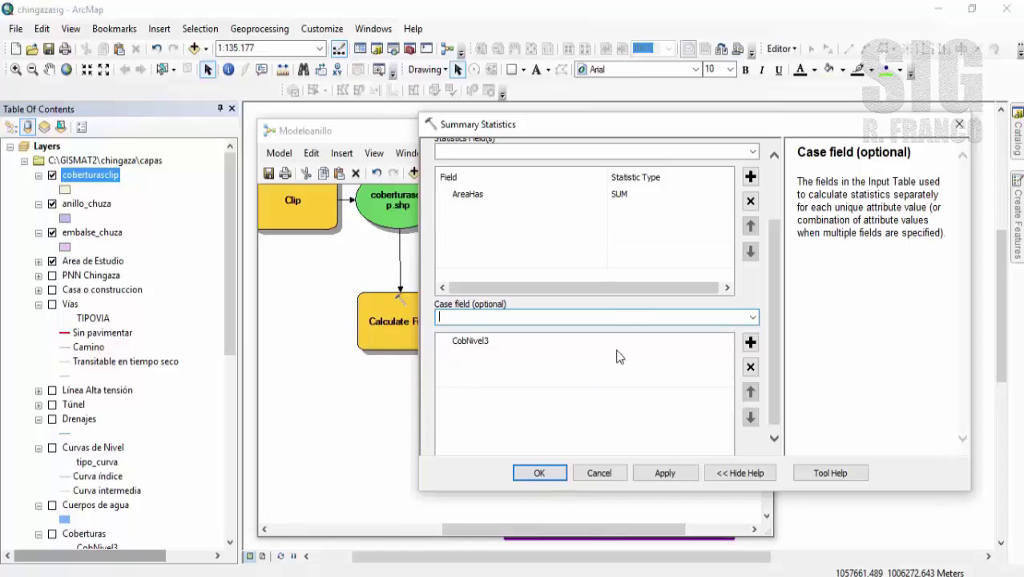
{"action": "left_click_drag", "start_coordinate": [771, 309], "coordinate": [774, 240]}
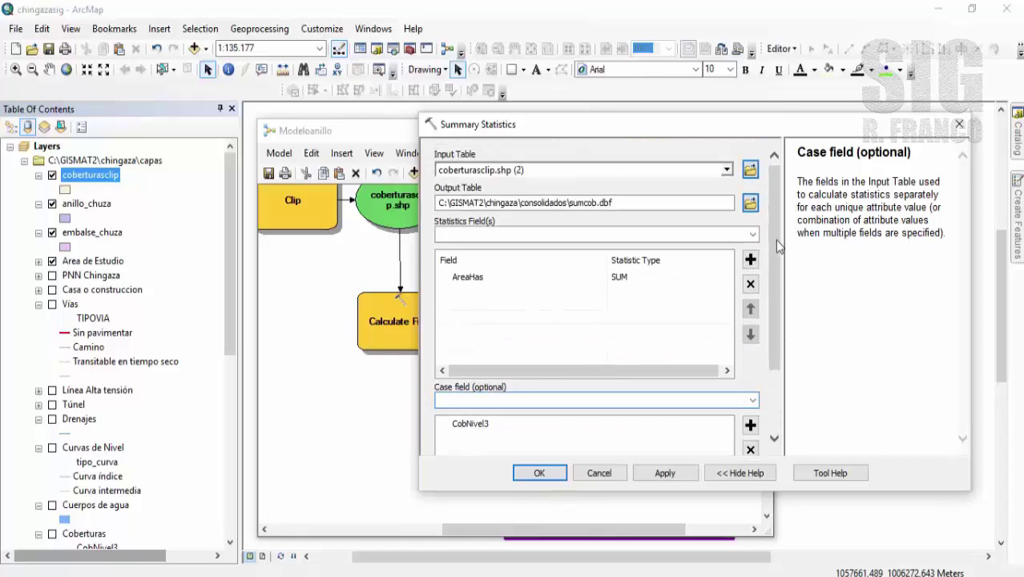